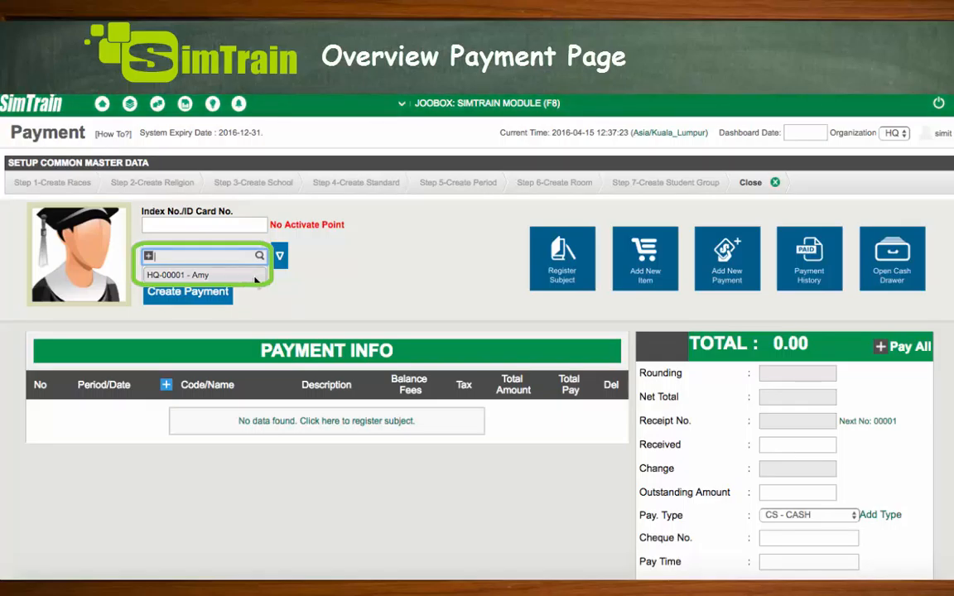
# Step: Open the document numbering settings for the next receipt number from the payment page
pyautogui.click(387, 263)
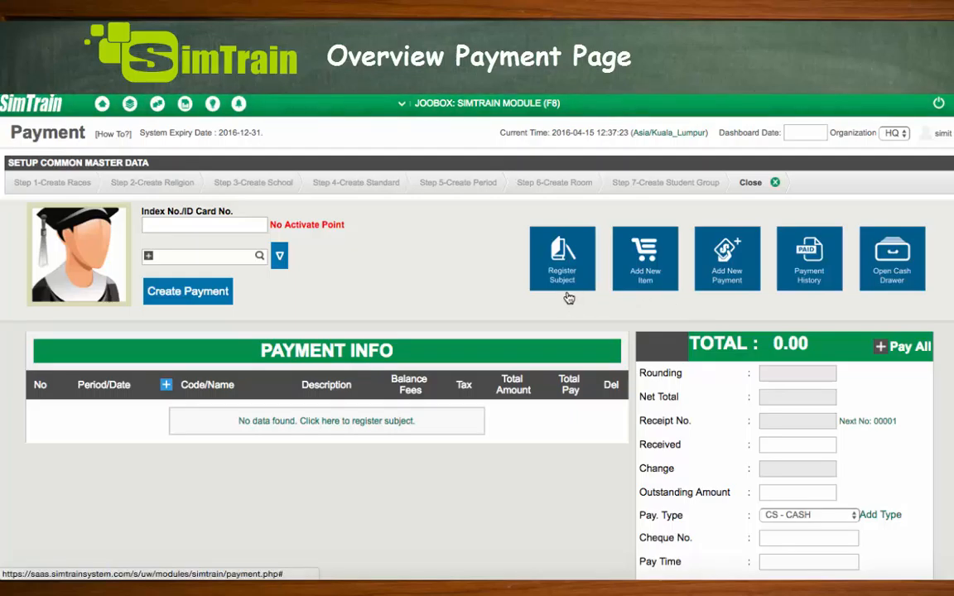
pyautogui.scroll(-3, 860, 398)
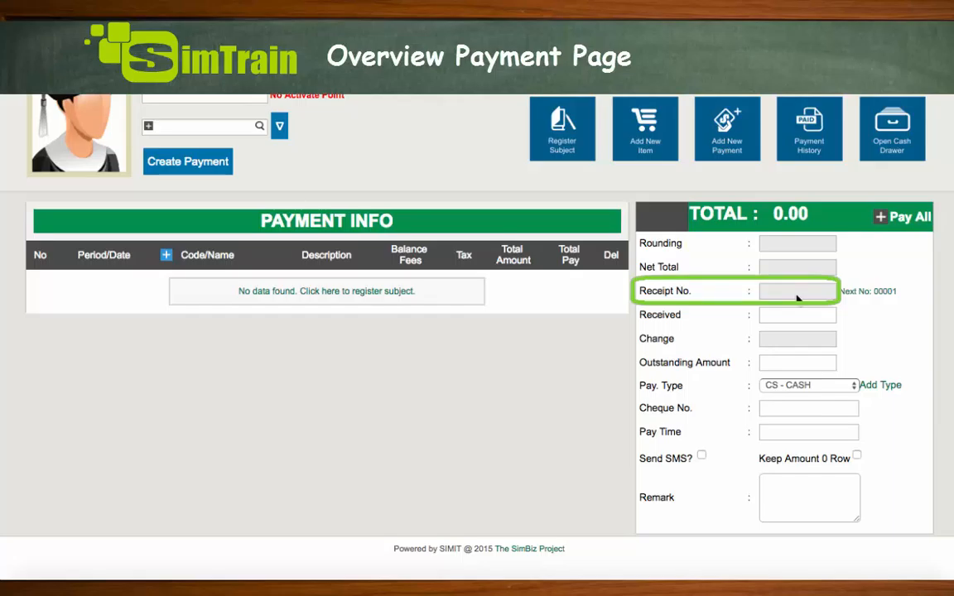
pyautogui.click(869, 293)
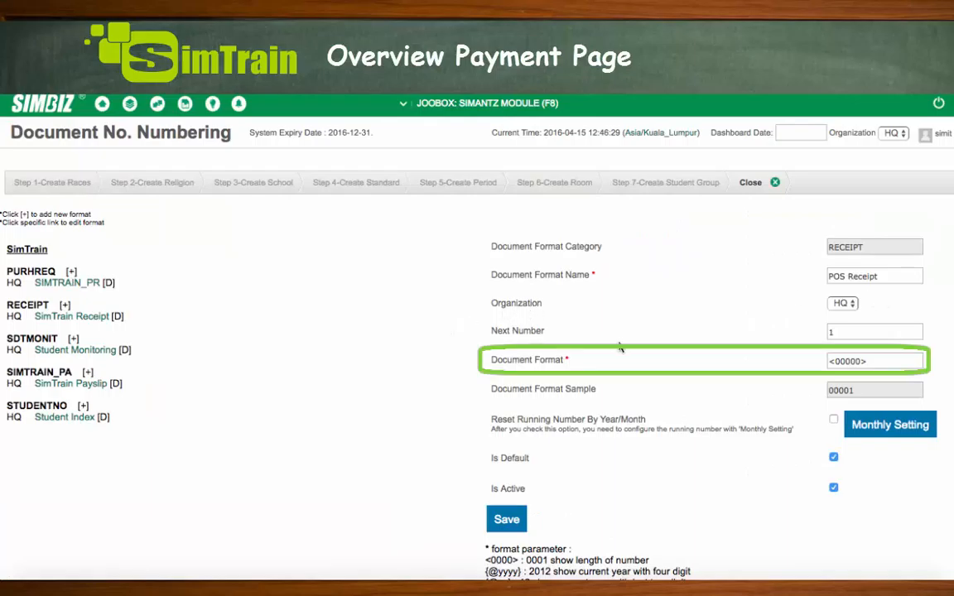
pyautogui.click(880, 358)
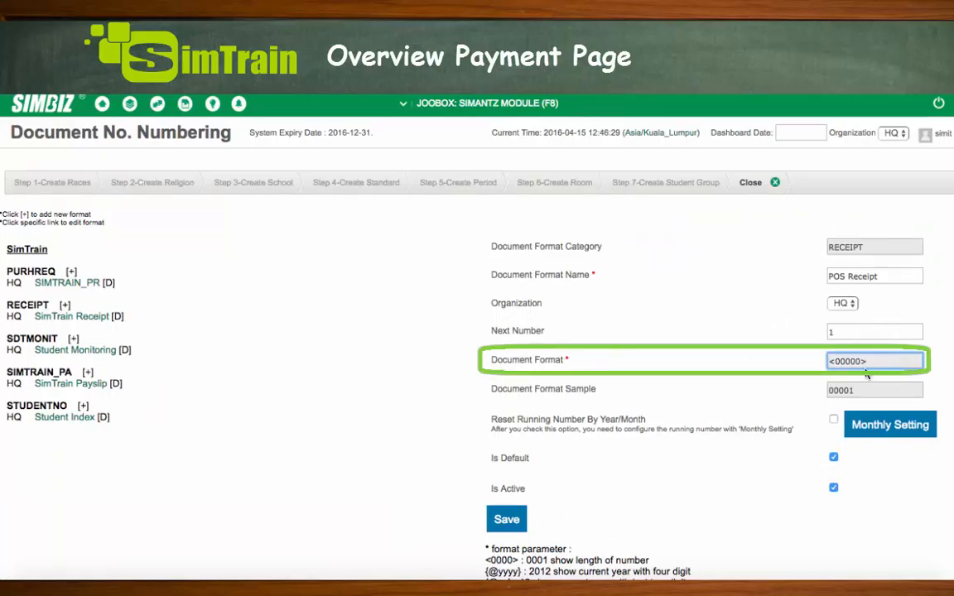
pyautogui.scroll(-2, 749, 481)
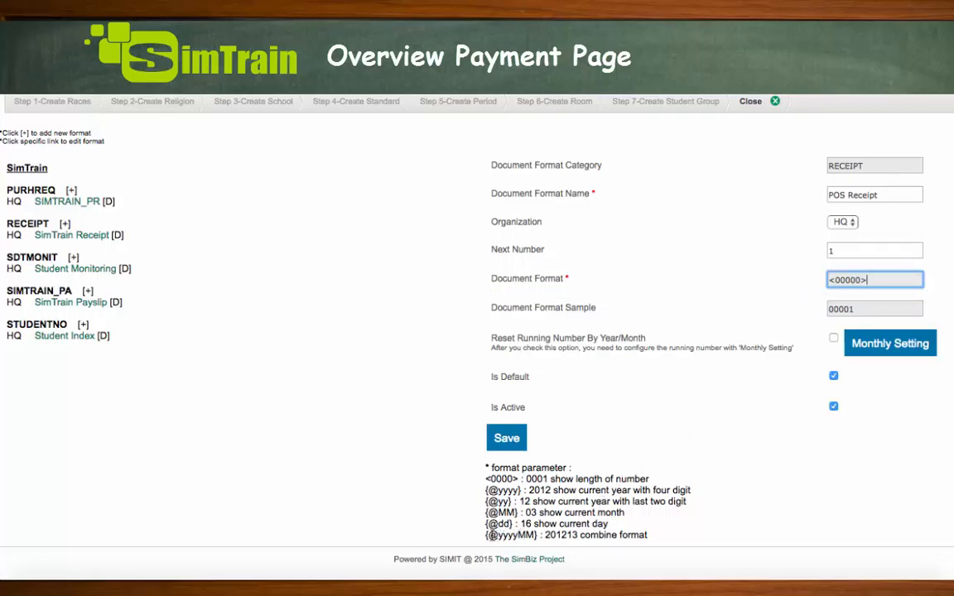
pyautogui.click(486, 538)
pyautogui.moveTo(486, 538); pyautogui.dragTo(539, 536)
pyautogui.hotkey('ctrl', 'c')
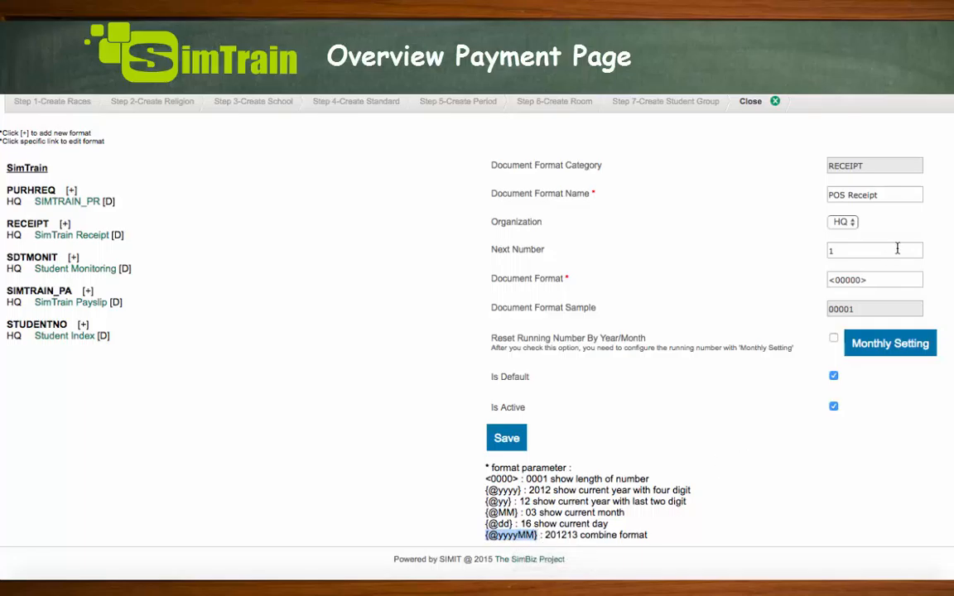
pyautogui.click(887, 278)
pyautogui.hotkey('ctrl', 'v')
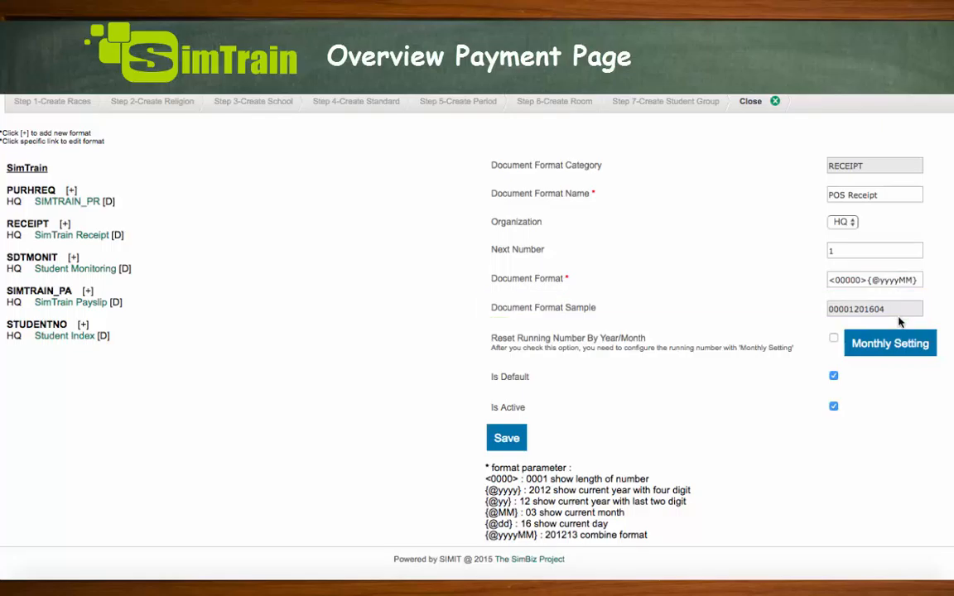
pyautogui.click(502, 443)
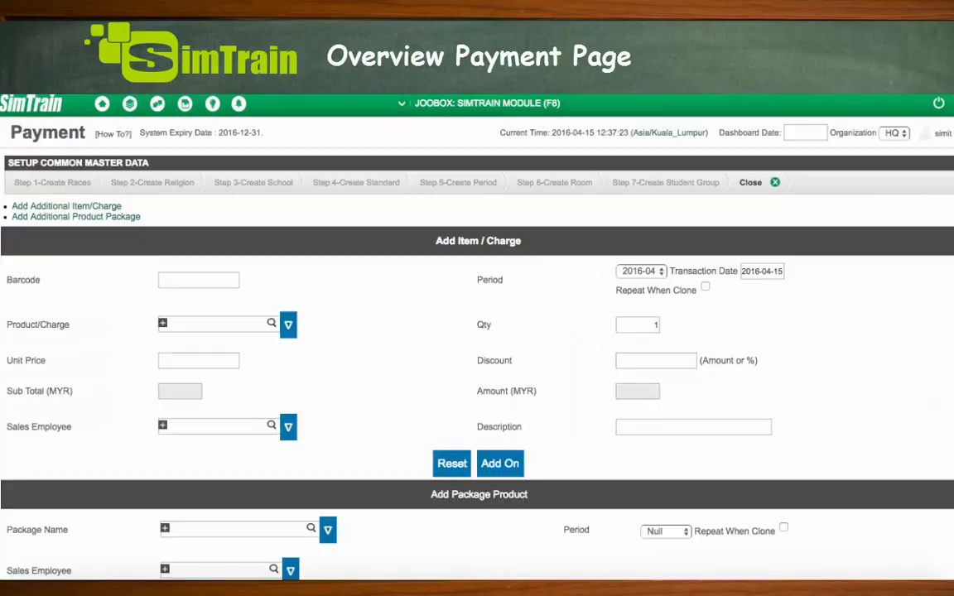
# Step: Examine the payment page's next receipt number and its payment type, cheque number, pay time and remark fields
pyautogui.scroll(-10, 477, 331)
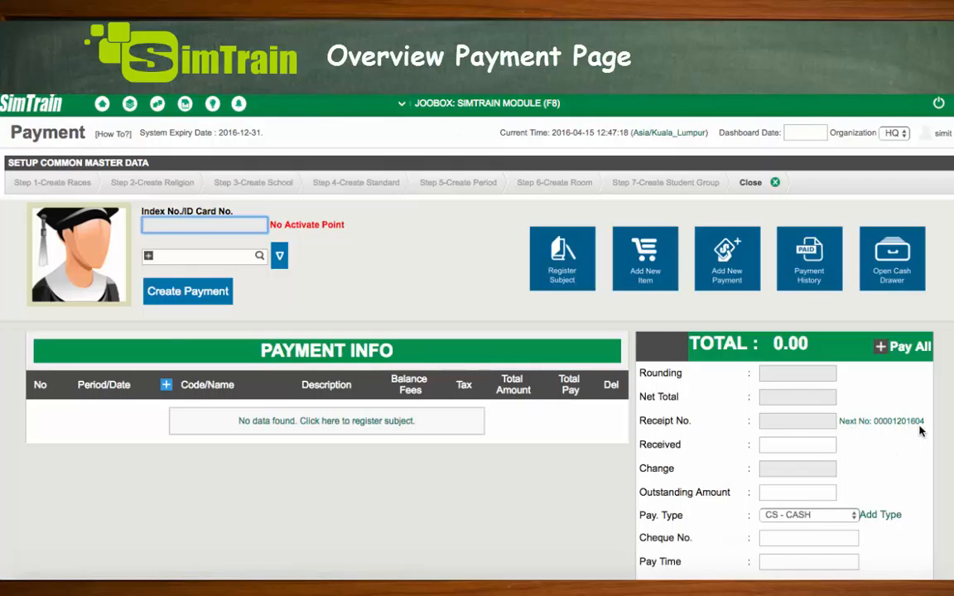
pyautogui.scroll(-2, 919, 431)
pyautogui.scroll(-2, 918, 430)
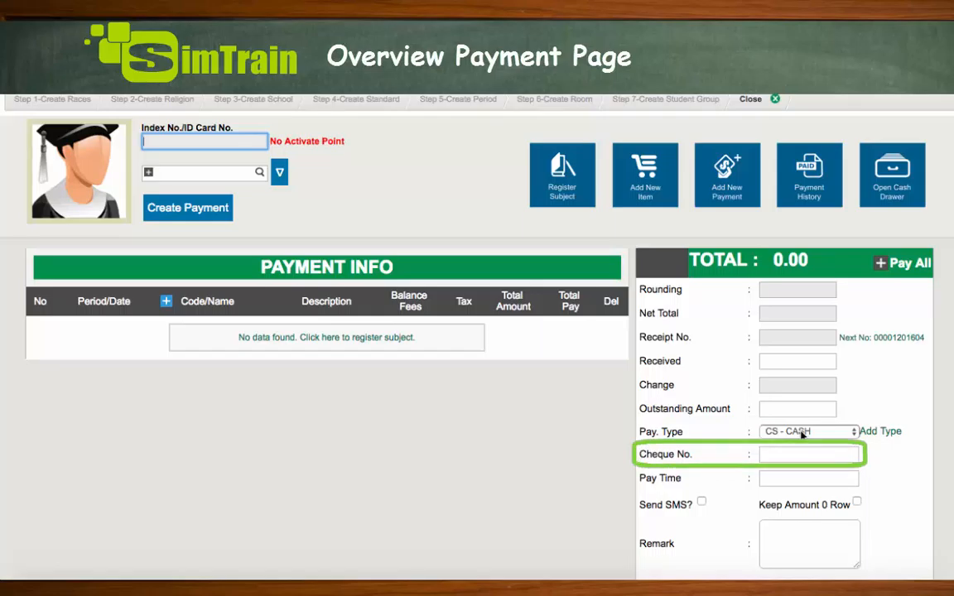
pyautogui.click(804, 458)
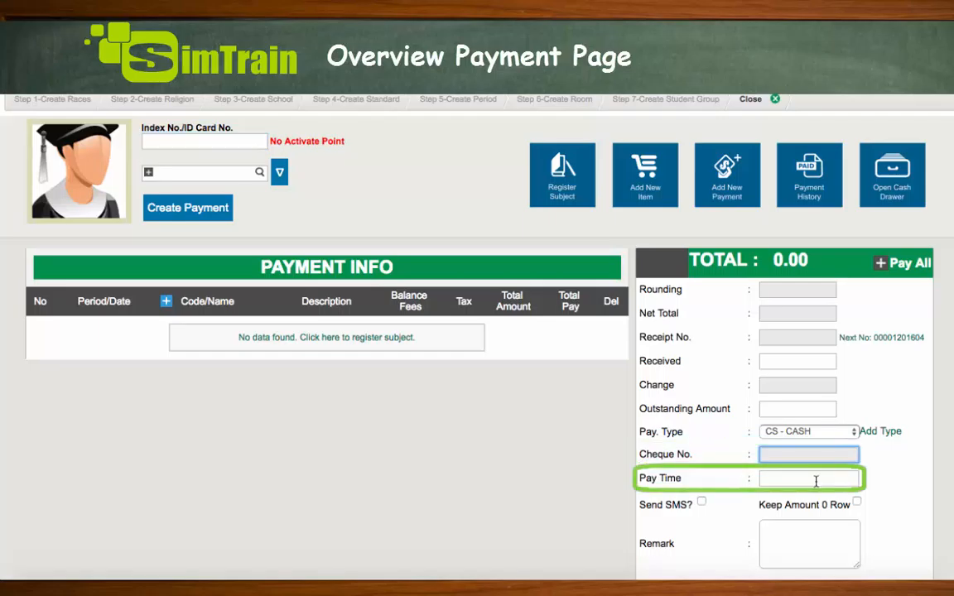
pyautogui.click(815, 481)
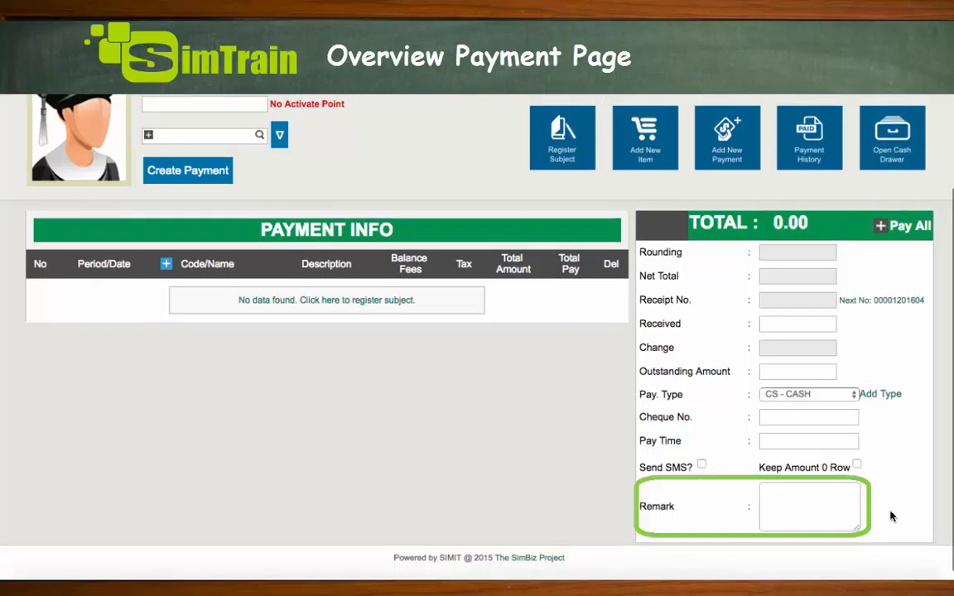
pyautogui.click(799, 499)
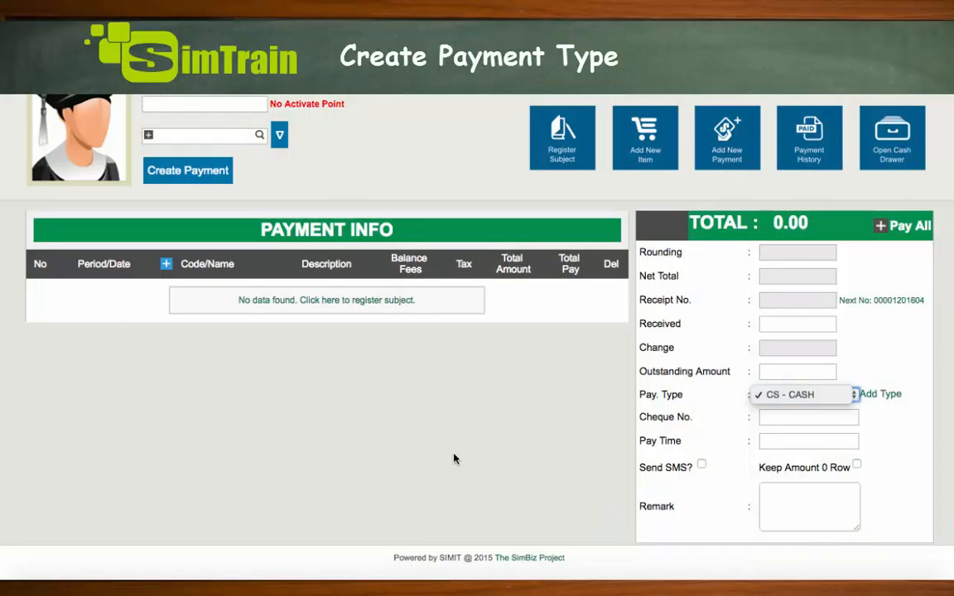
# Step: Open the Add/Edit Payment Type page from the secondary master data
pyautogui.scroll(3, 454, 457)
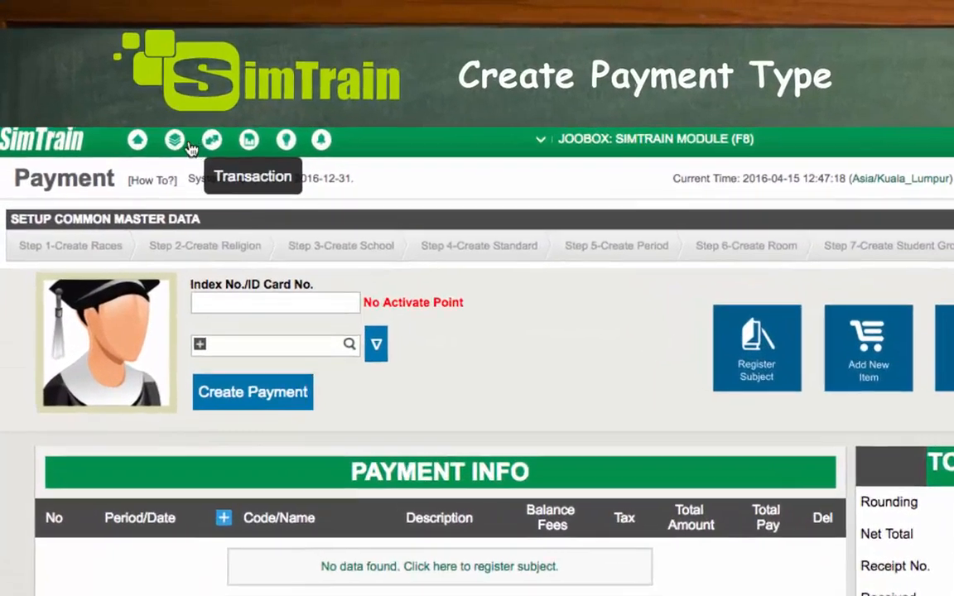
pyautogui.click(140, 113)
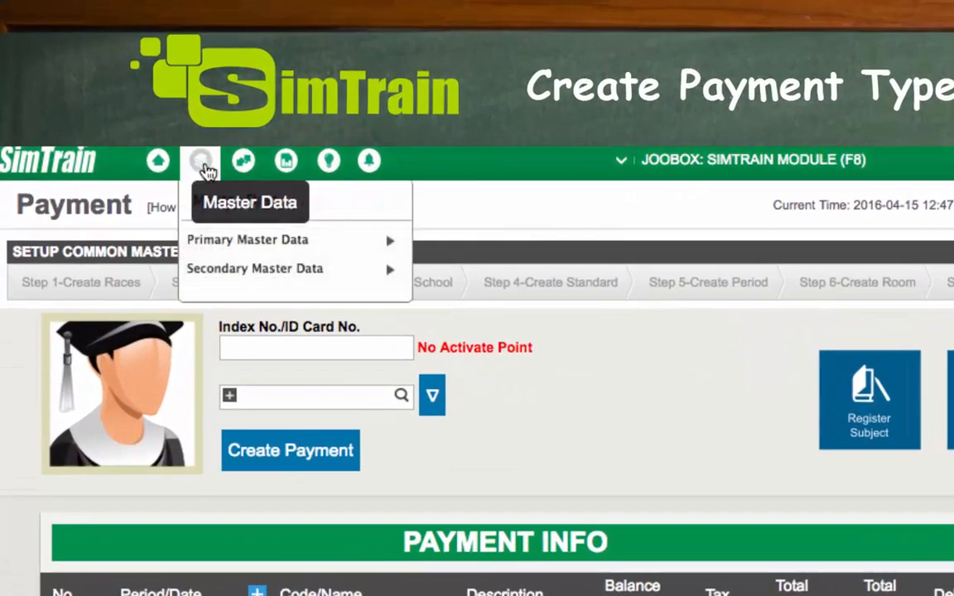
pyautogui.click(299, 239)
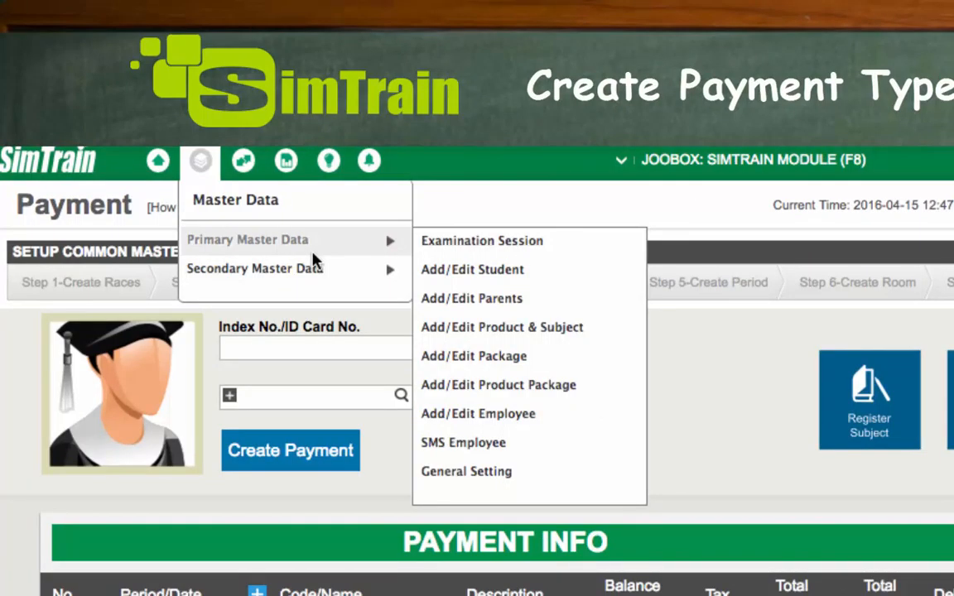
pyautogui.click(393, 273)
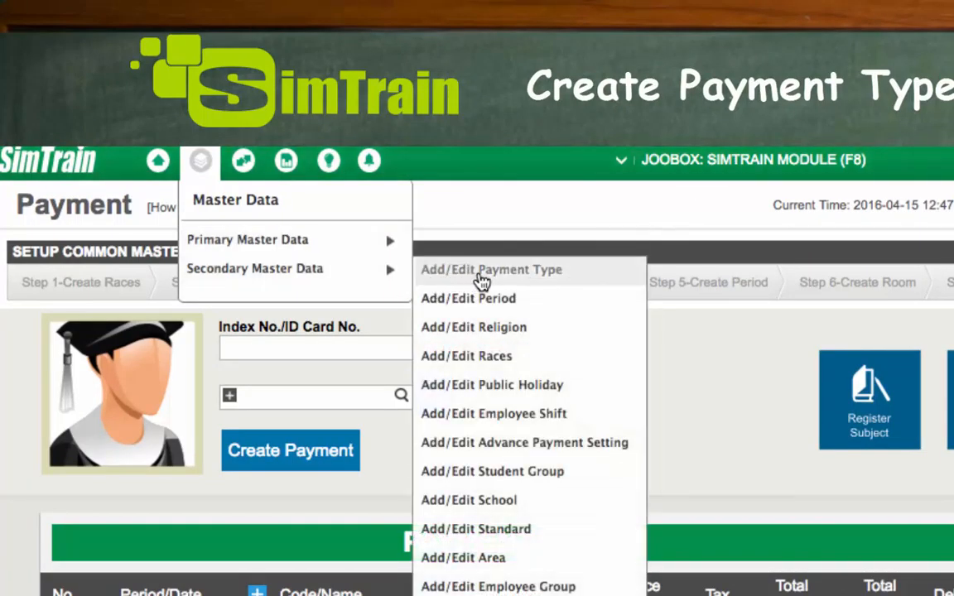
pyautogui.click(451, 282)
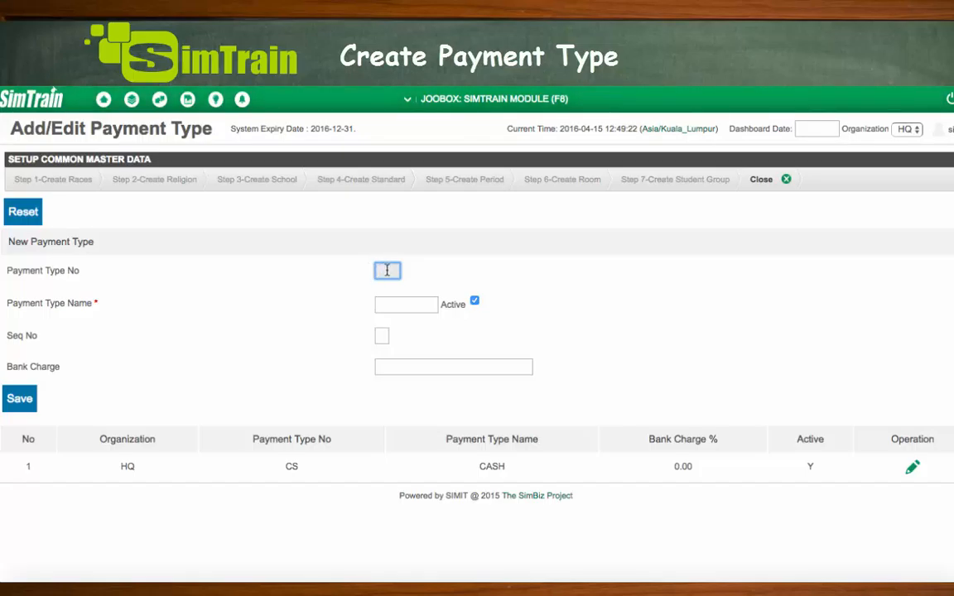
# Step: Create a payment type with number CQ and name CHEQUE, and save the record
pyautogui.write('CQ')
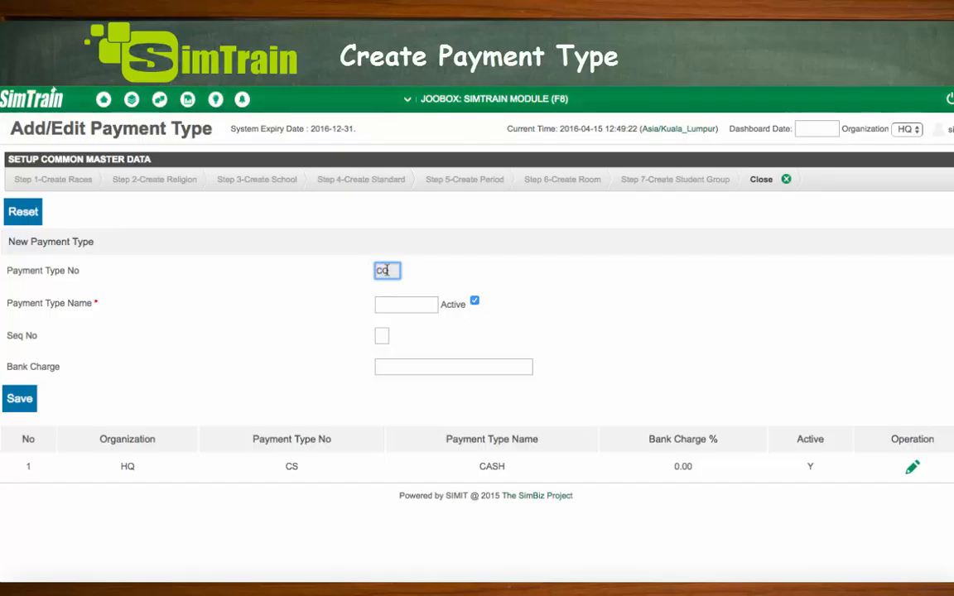
pyautogui.click(419, 304)
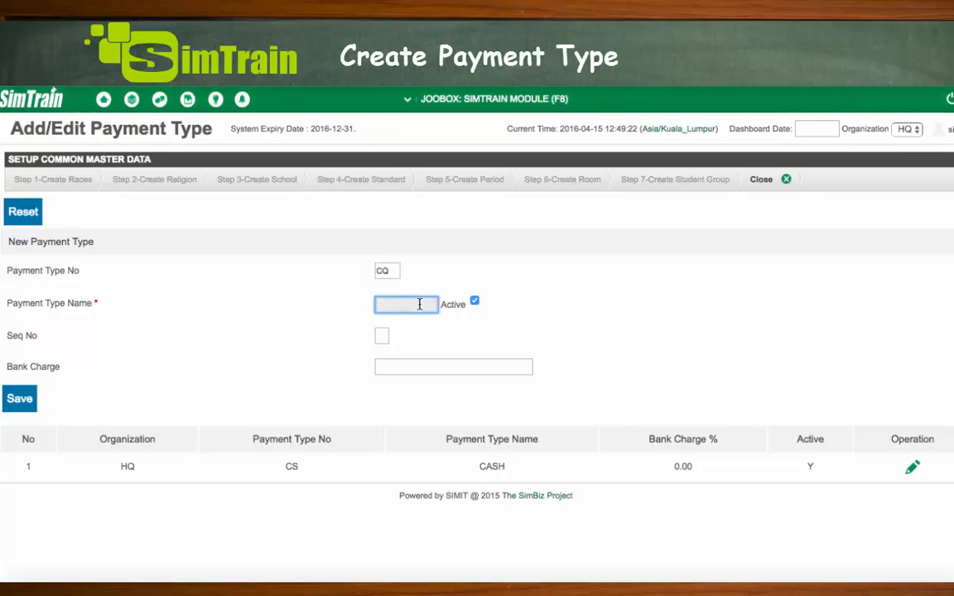
pyautogui.write('CHEQUE')
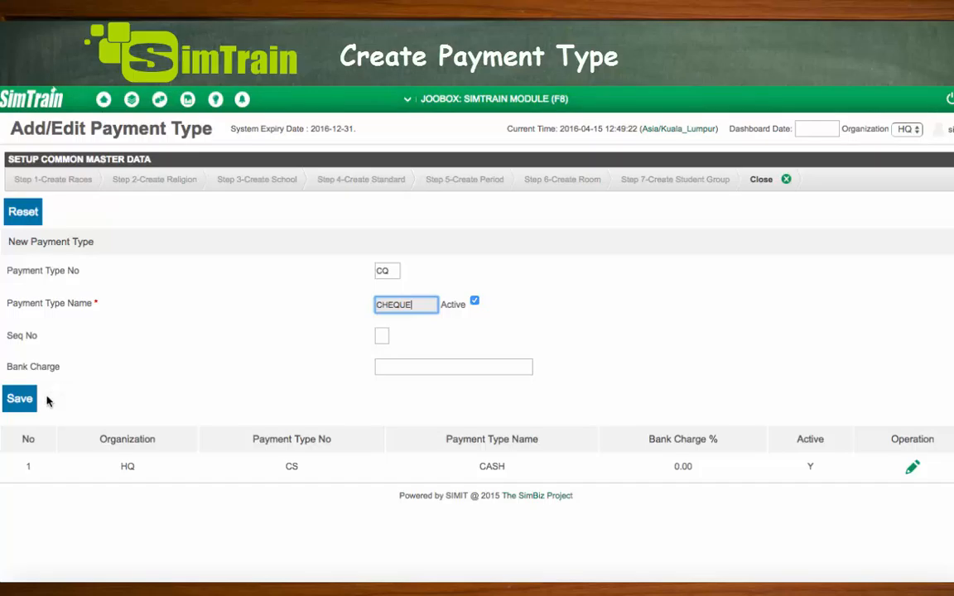
pyautogui.click(428, 368)
pyautogui.click(178, 358)
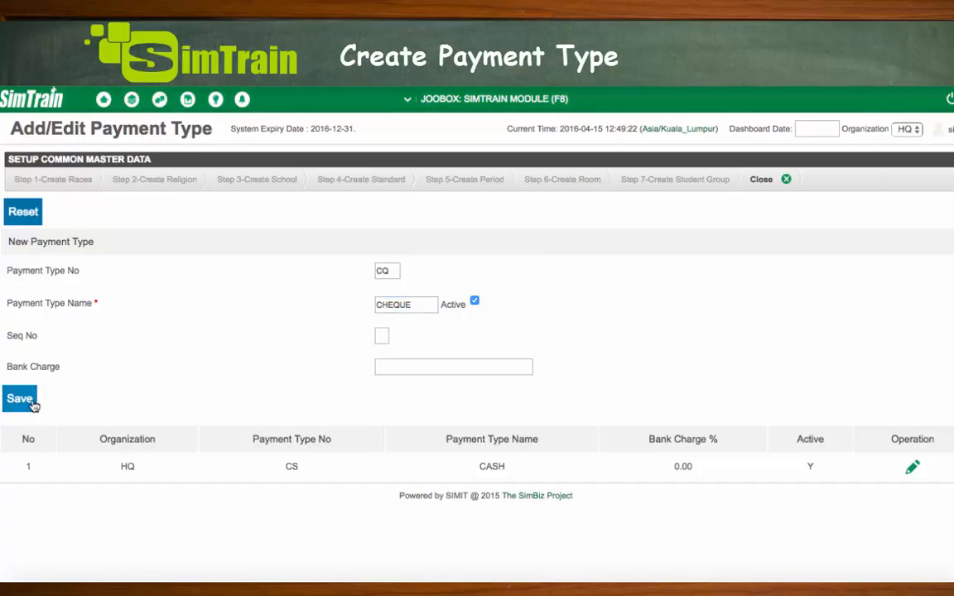
pyautogui.click(33, 403)
pyautogui.click(602, 236)
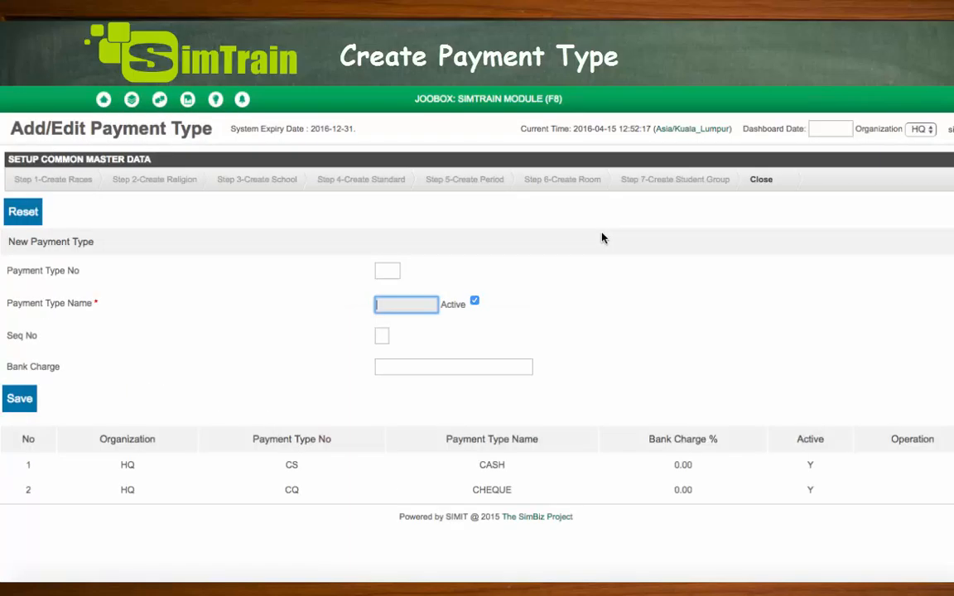
# Step: Create a payment type with number OT and name ONLINE TRANSFER, and save the record
pyautogui.click(385, 273)
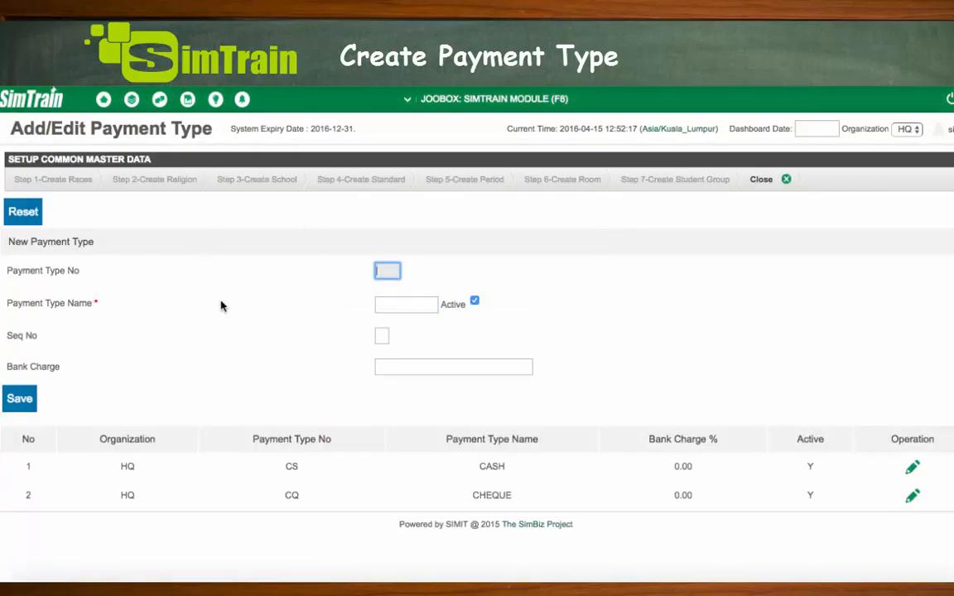
pyautogui.write('OT')
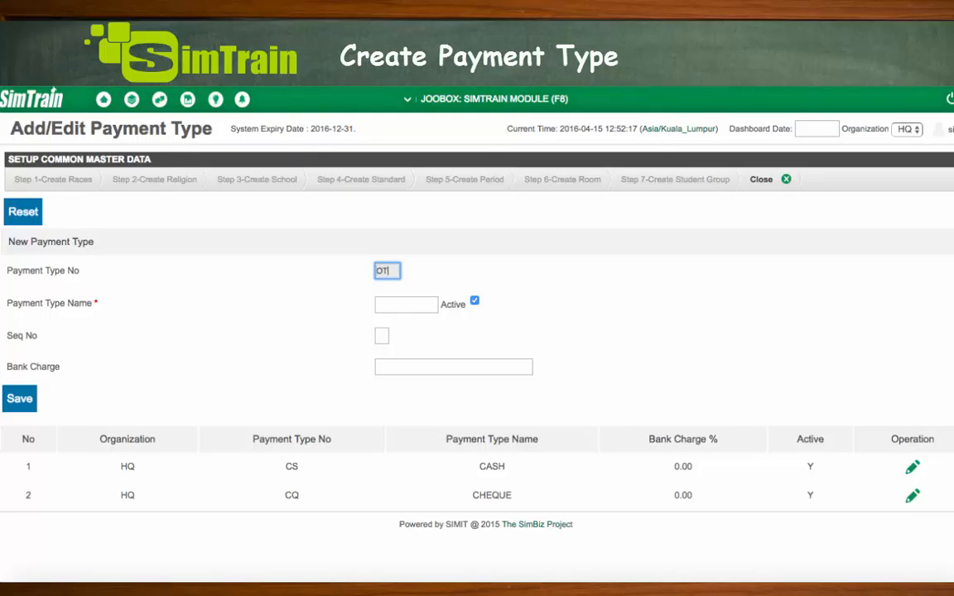
pyautogui.click(435, 306)
pyautogui.write('ONLI')
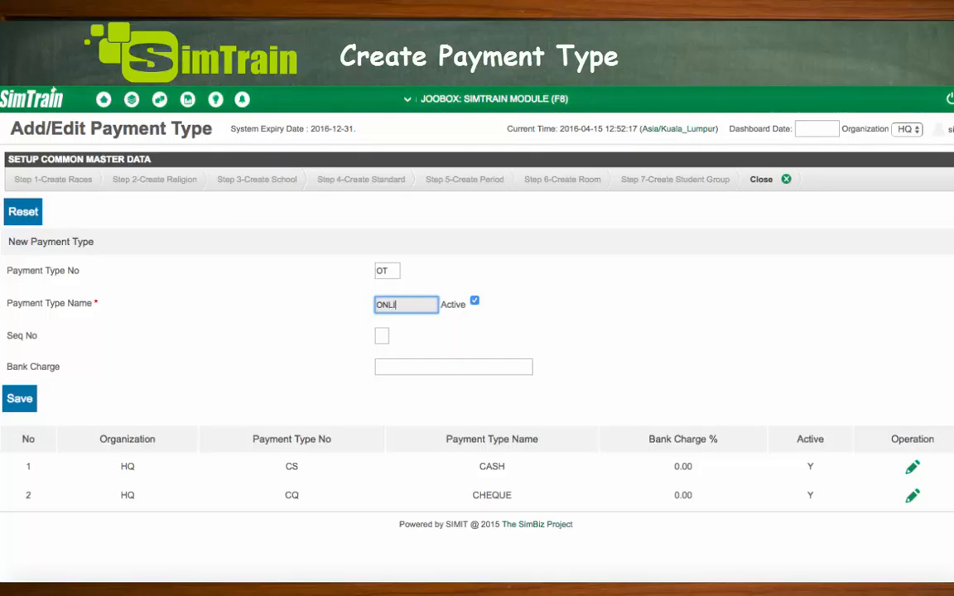
pyautogui.write('NE TRANSFER')
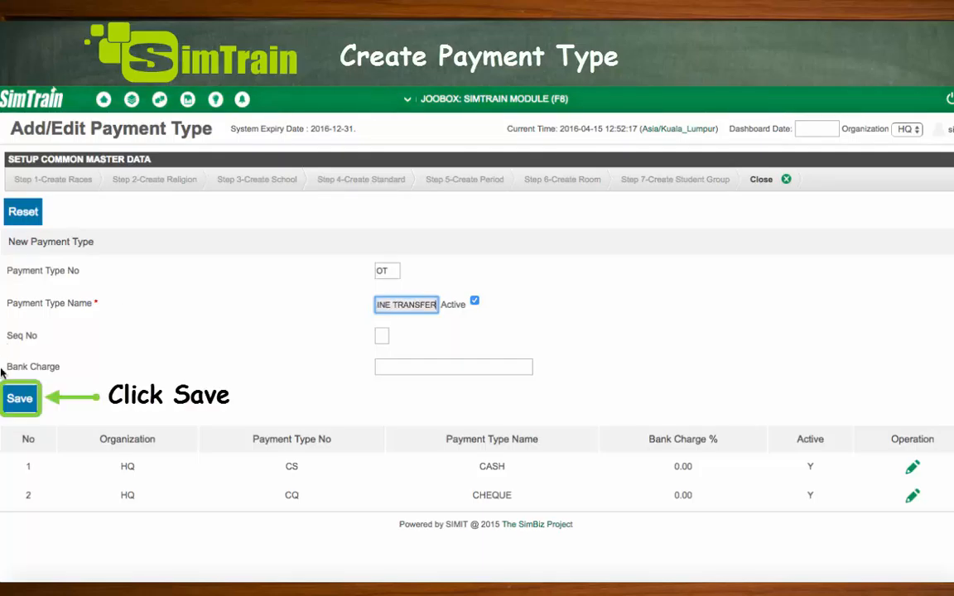
pyautogui.click(19, 399)
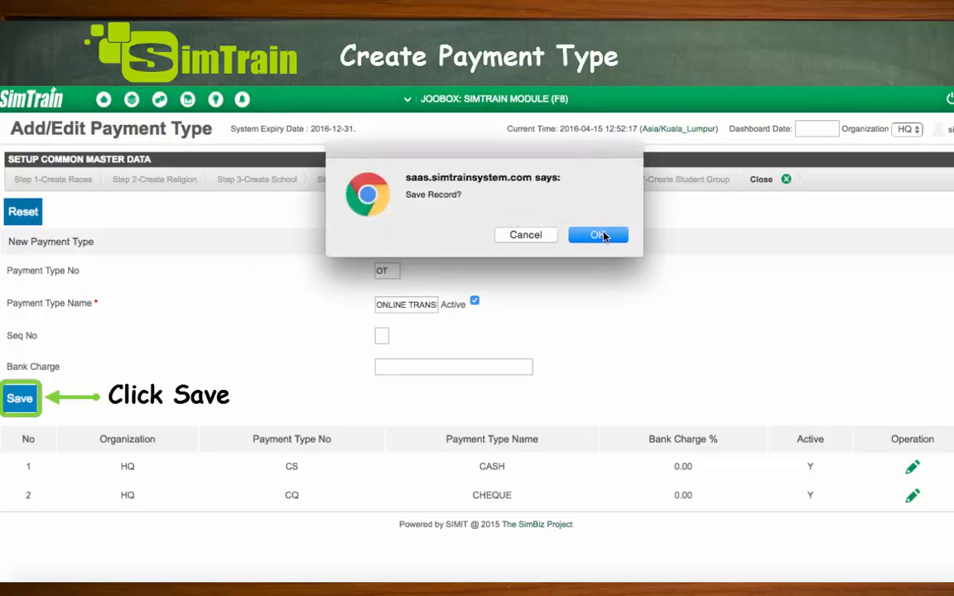
pyautogui.click(597, 235)
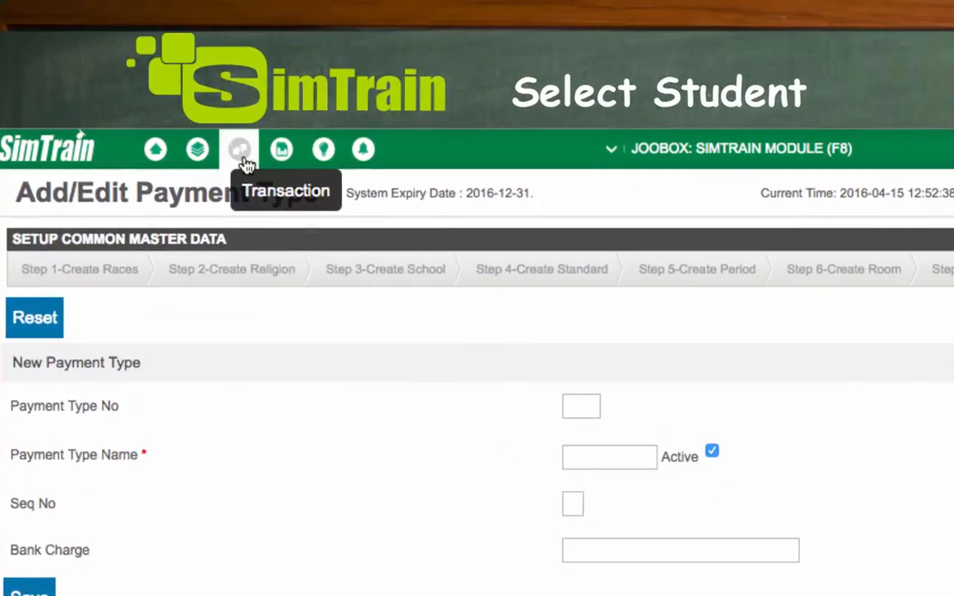
# Step: Return to the Payment transaction page and select the listed student for the payment
pyautogui.click(215, 104)
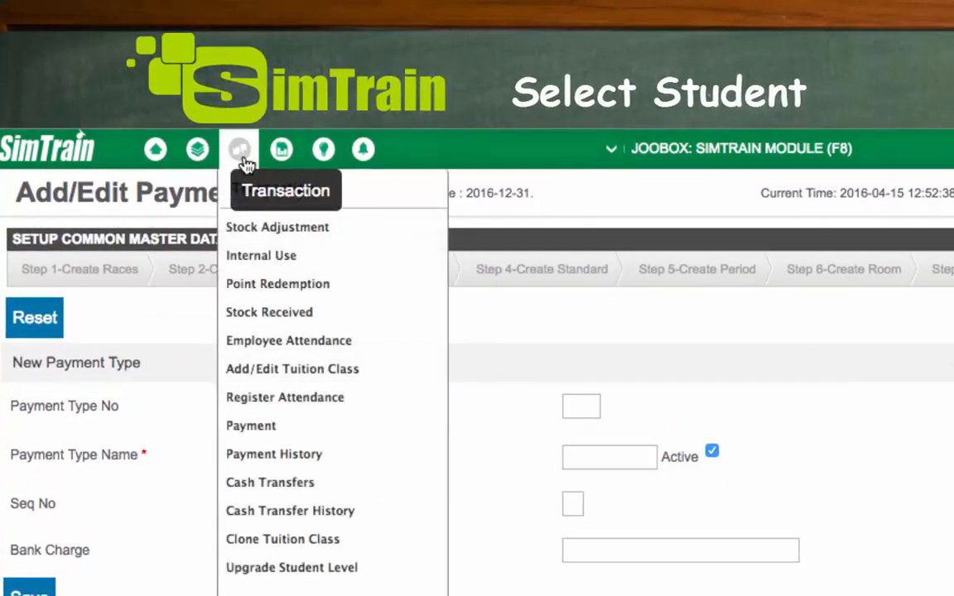
pyautogui.click(320, 428)
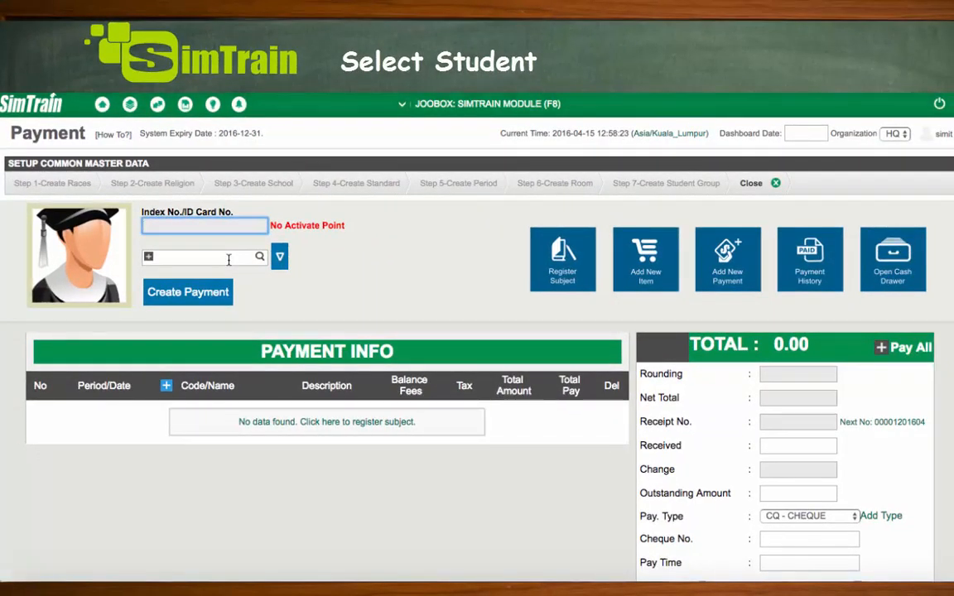
pyautogui.click(229, 258)
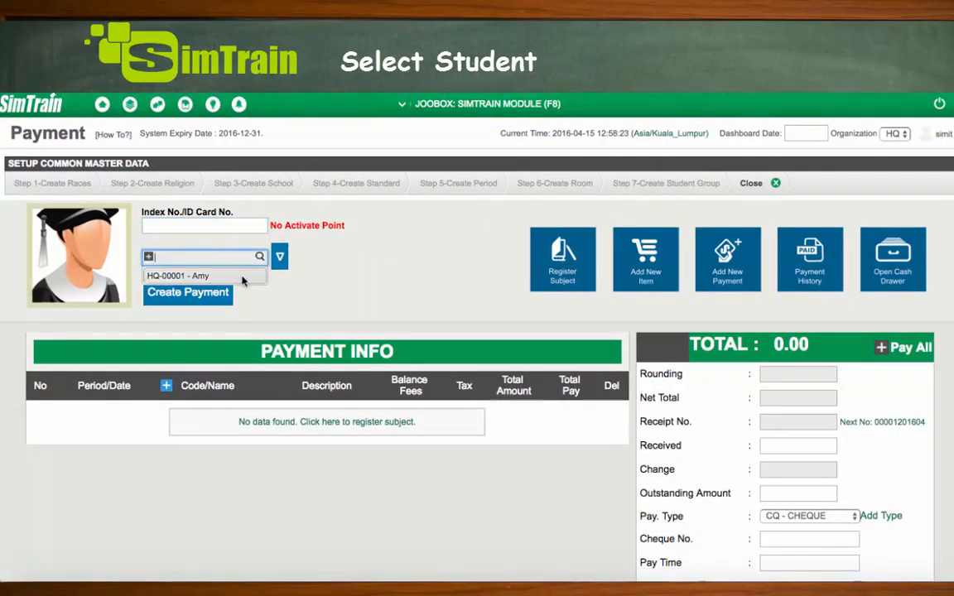
pyautogui.click(181, 274)
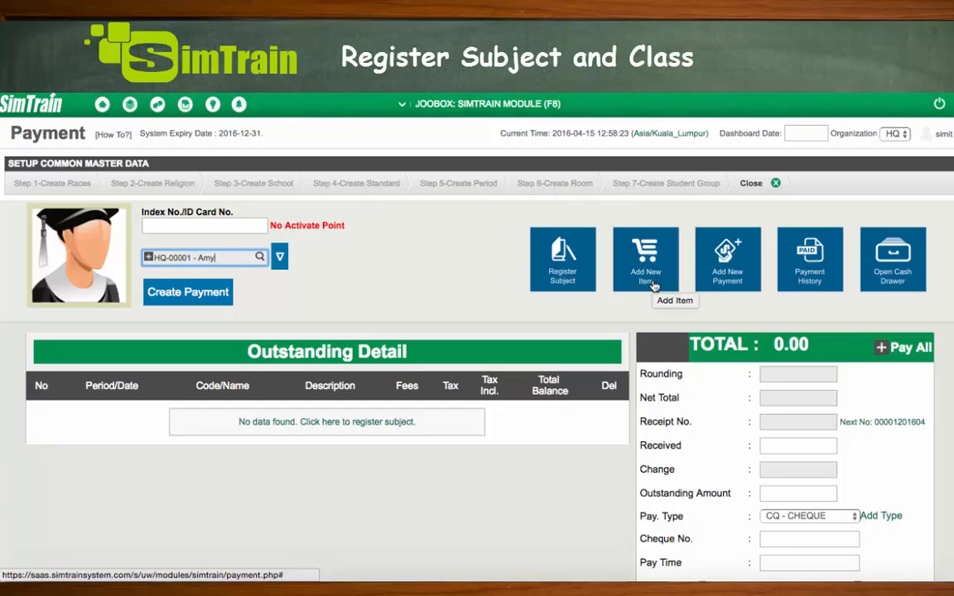
# Step: Add BM P2 - Bahasa Melayu Primary 2 as an item charge for period 2016-05 and close the form
pyautogui.click(646, 264)
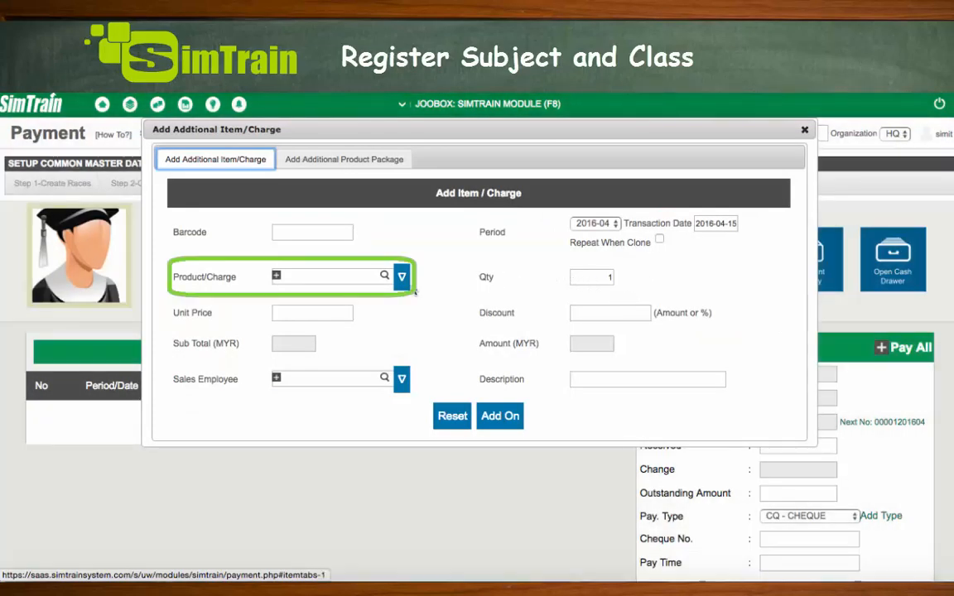
pyautogui.click(313, 280)
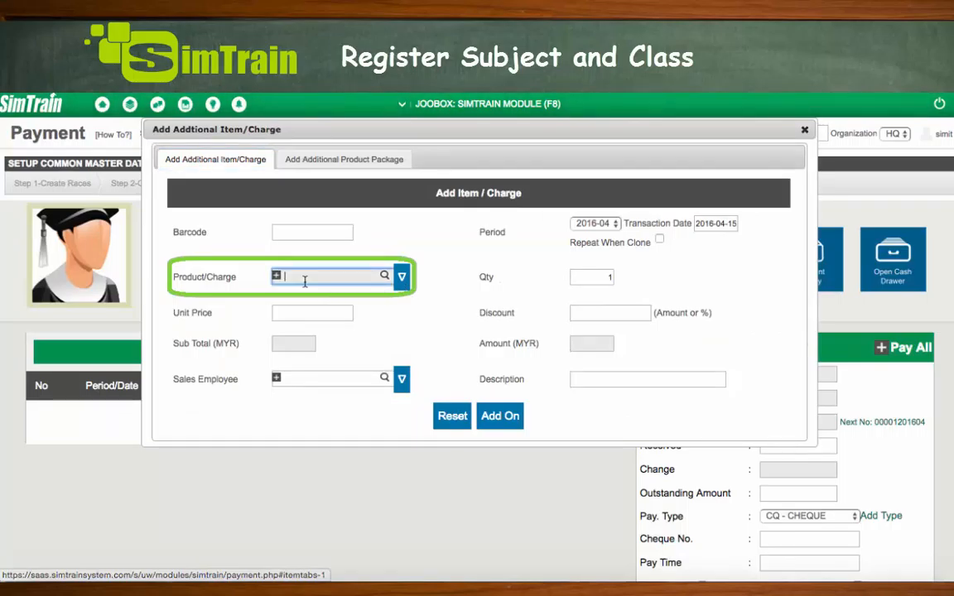
pyautogui.click(331, 295)
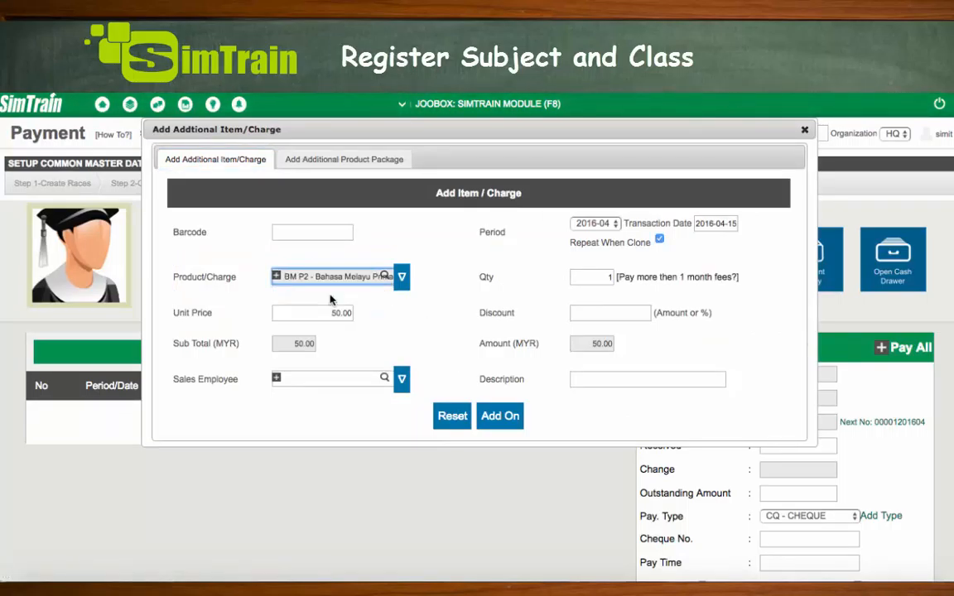
pyautogui.click(615, 228)
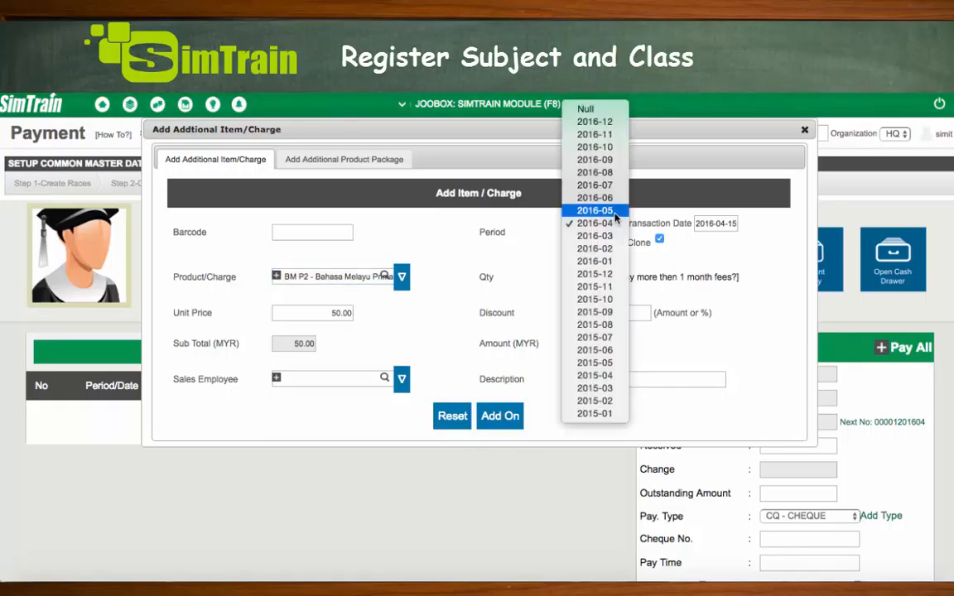
pyautogui.click(614, 213)
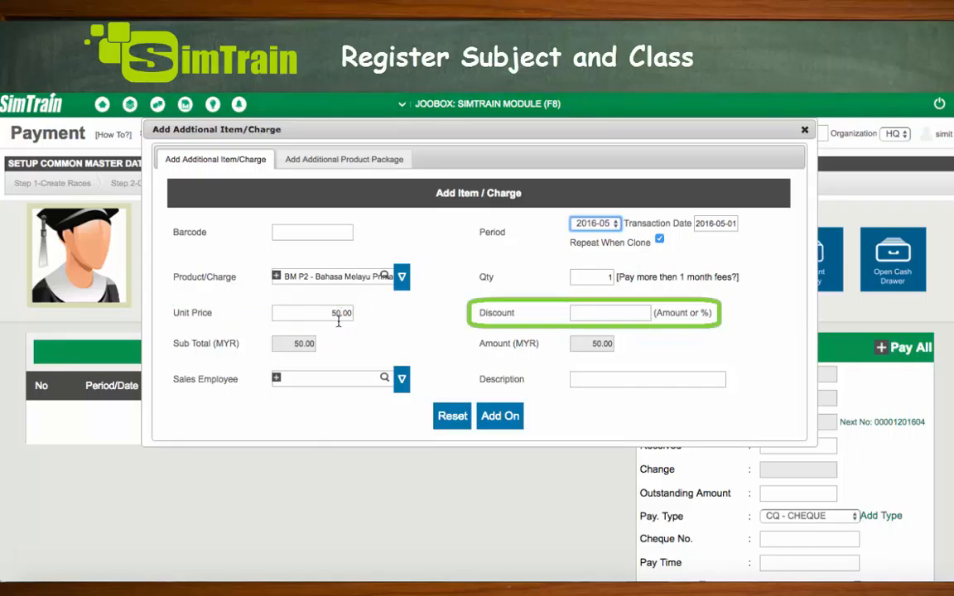
pyautogui.click(625, 313)
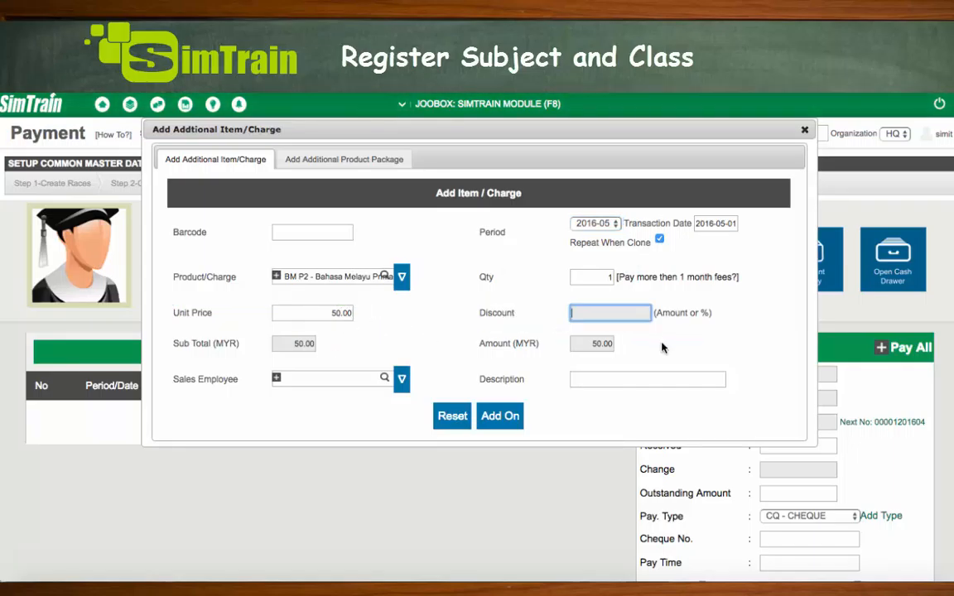
pyautogui.click(501, 417)
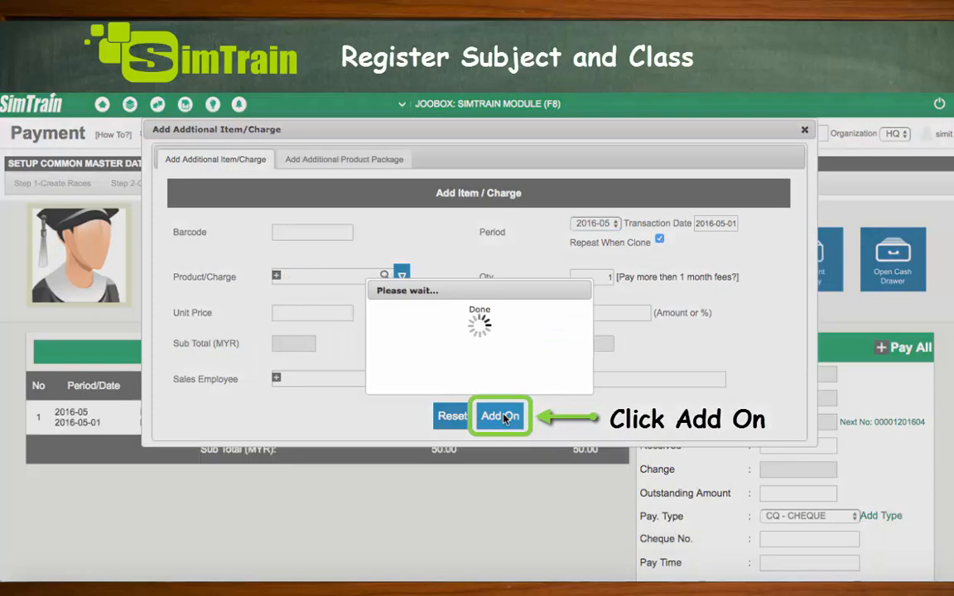
pyautogui.click(804, 132)
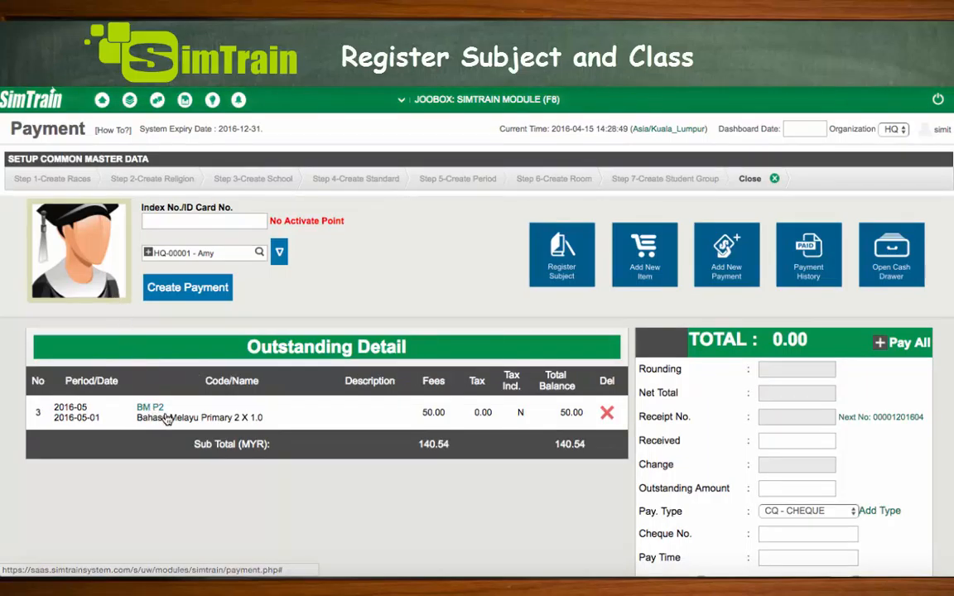
# Step: Add REG - Registration Fees as an additional item charge for the student
pyautogui.click(645, 256)
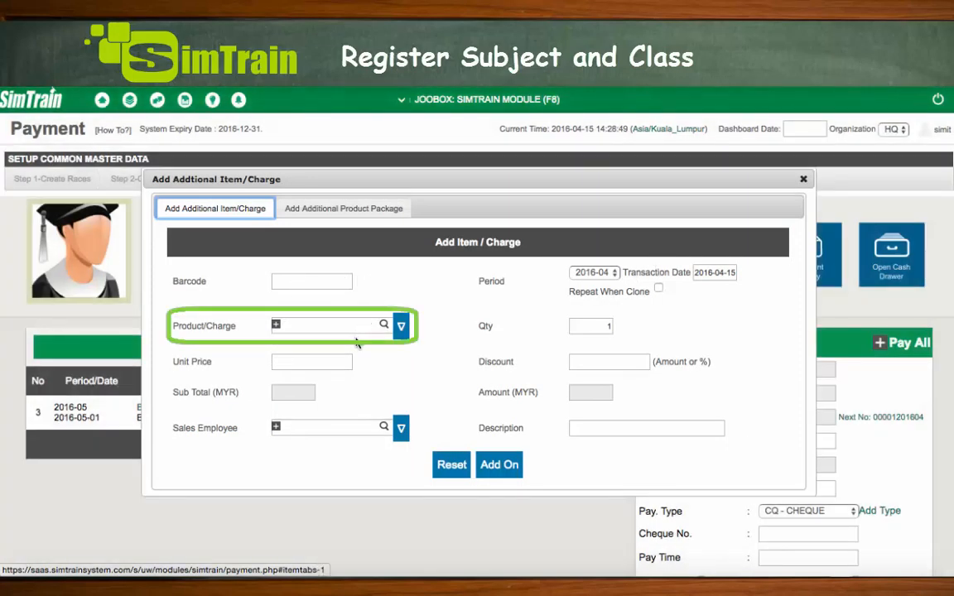
pyautogui.click(356, 330)
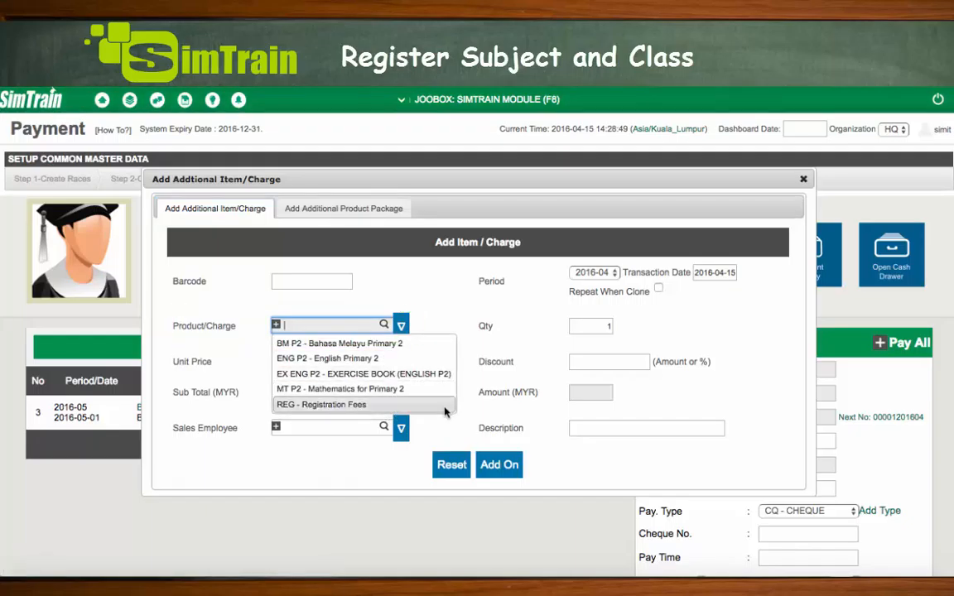
pyautogui.click(444, 409)
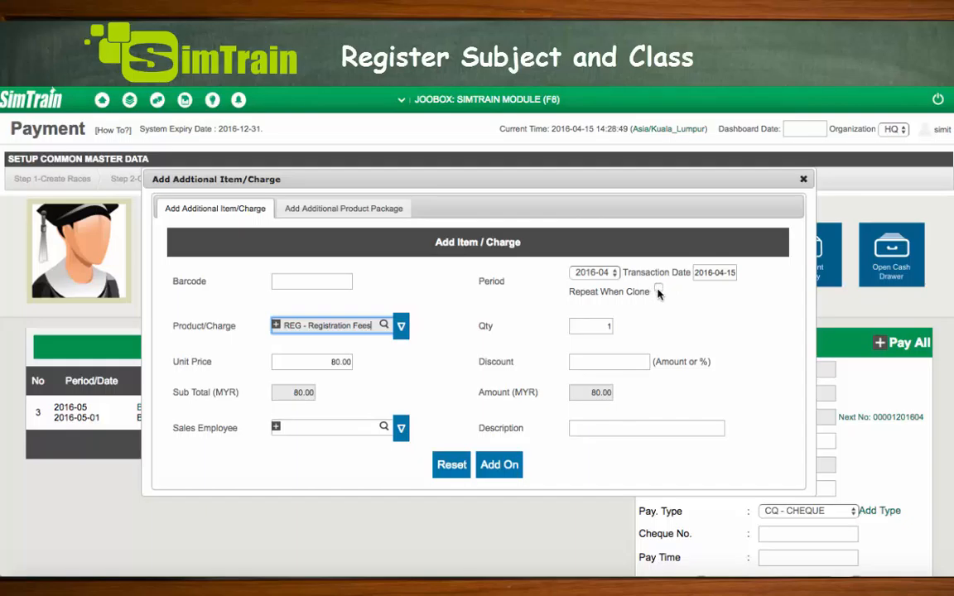
pyautogui.click(488, 465)
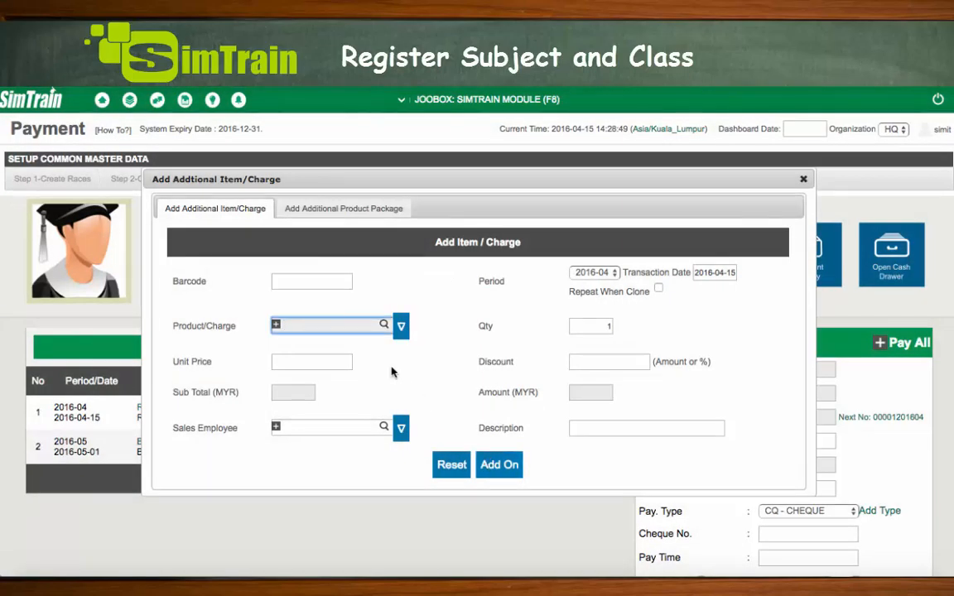
# Step: Add EX ENG P2 - EXERCISE BOOK (ENGLISH P2) as an item charge and close the form
pyautogui.click(305, 326)
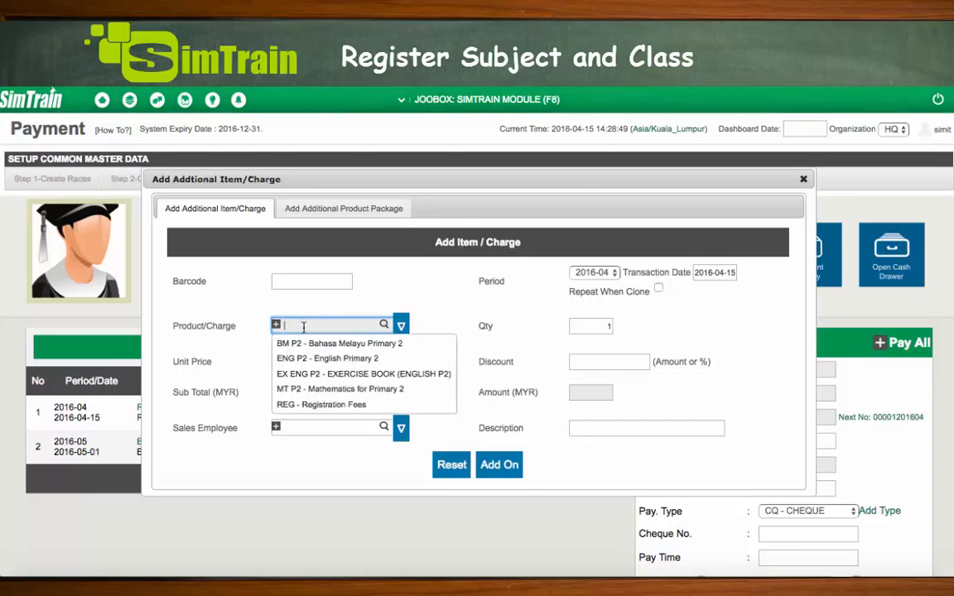
pyautogui.click(396, 373)
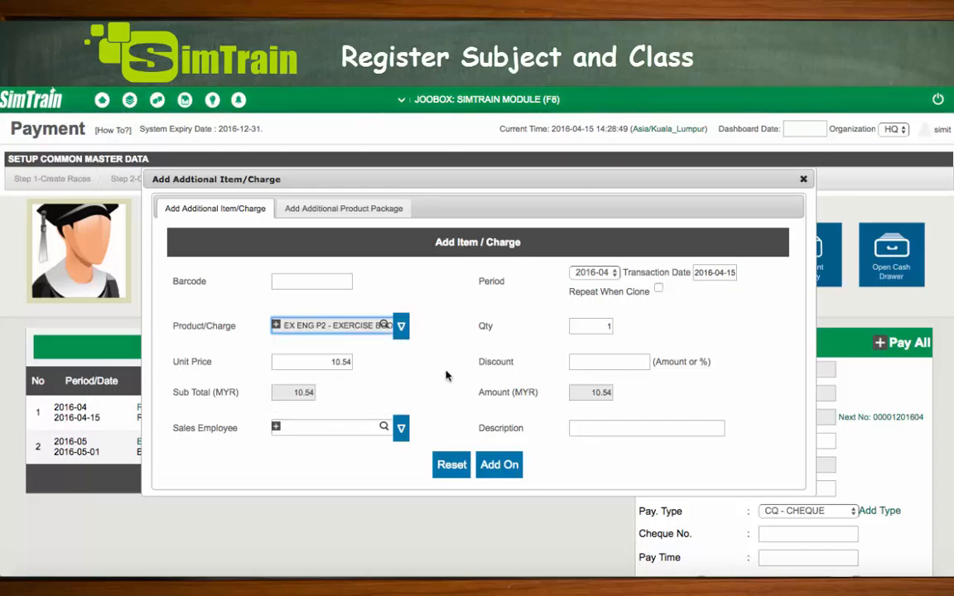
pyautogui.click(510, 478)
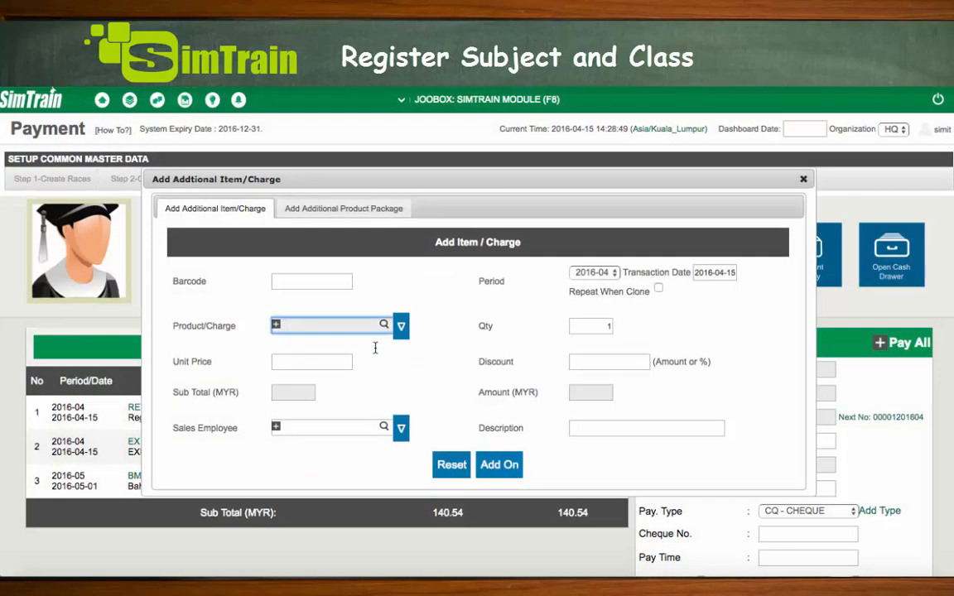
pyautogui.click(338, 327)
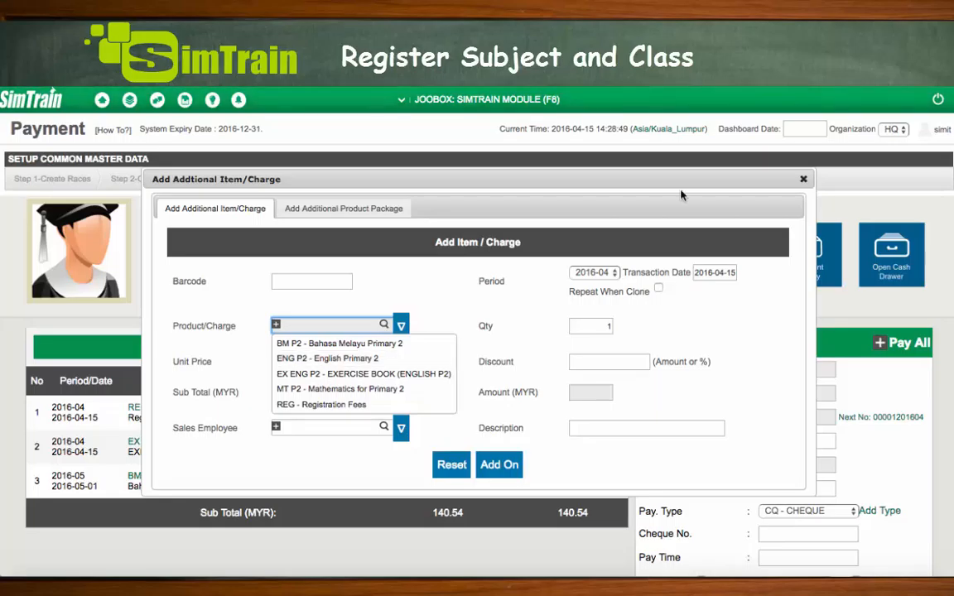
pyautogui.click(802, 179)
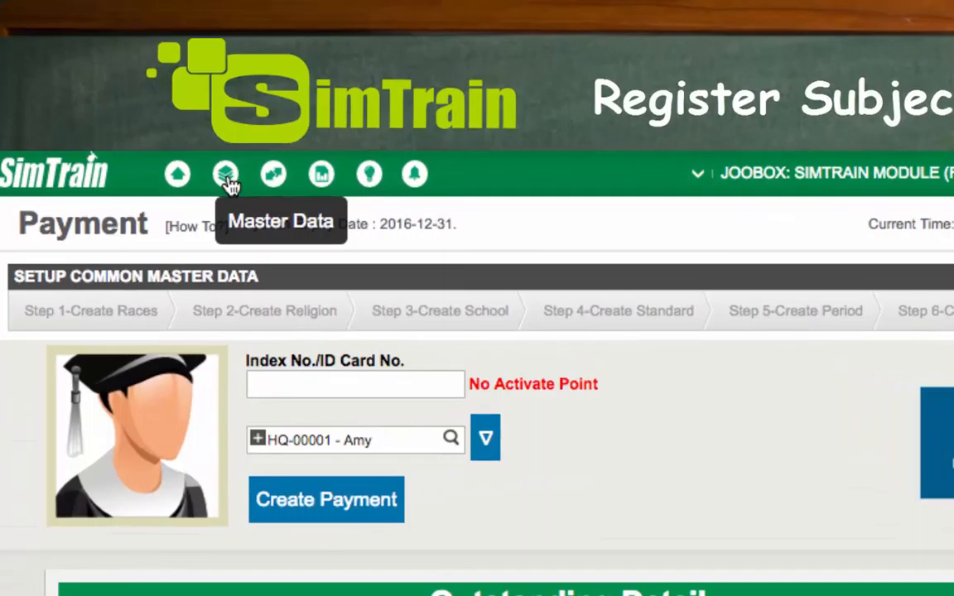
# Step: Enable Hide Subjects From Add Product Screen in the primary master data's General Setting and save the settings
pyautogui.click(130, 101)
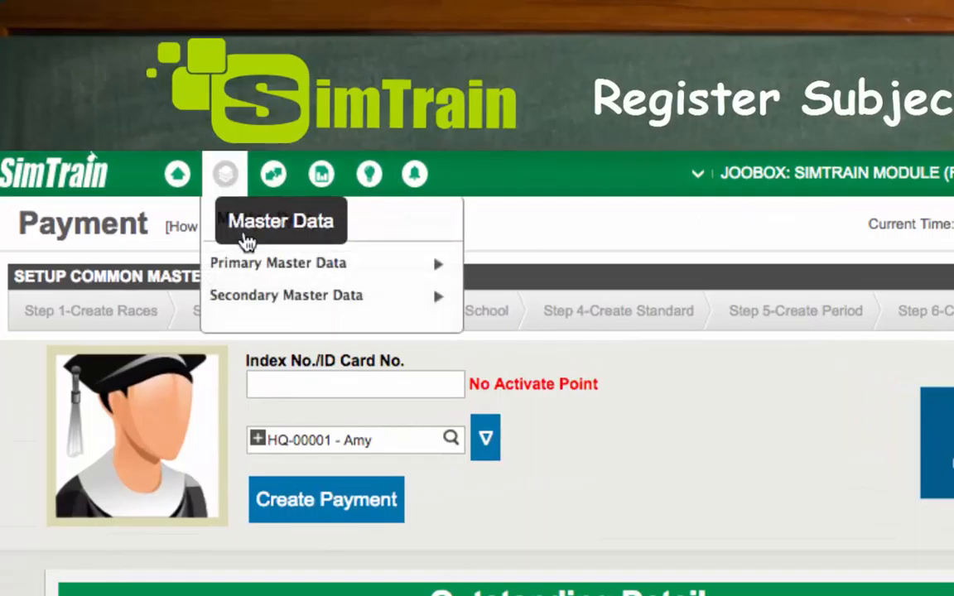
pyautogui.moveTo(309, 273)
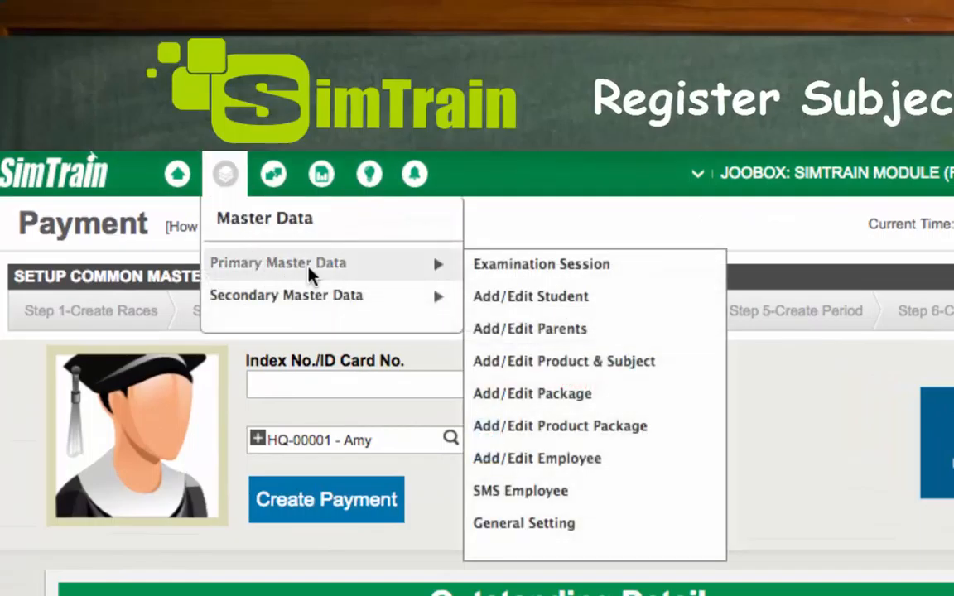
pyautogui.click(585, 534)
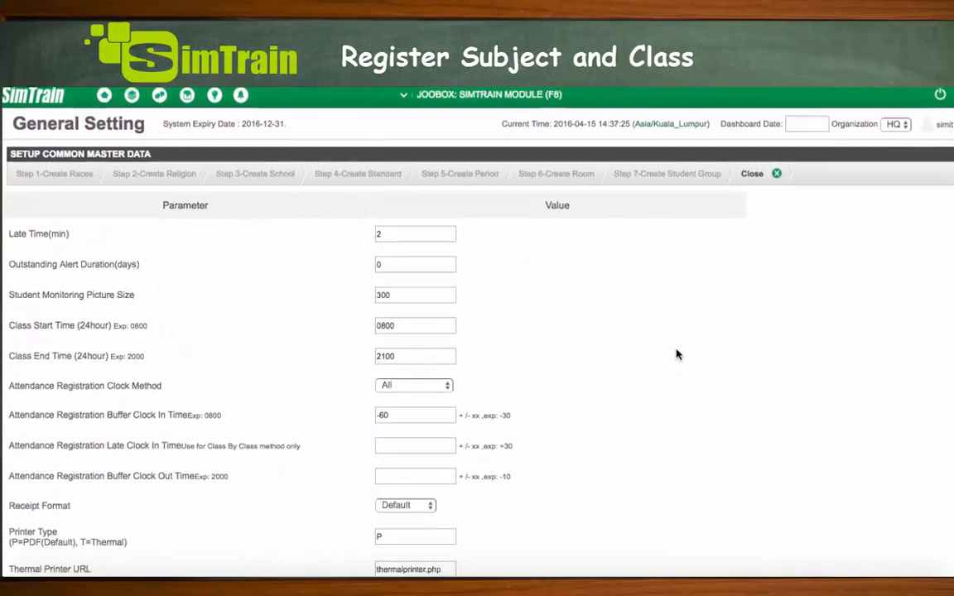
pyautogui.scroll(-10, 792, 415)
pyautogui.scroll(-2, 676, 355)
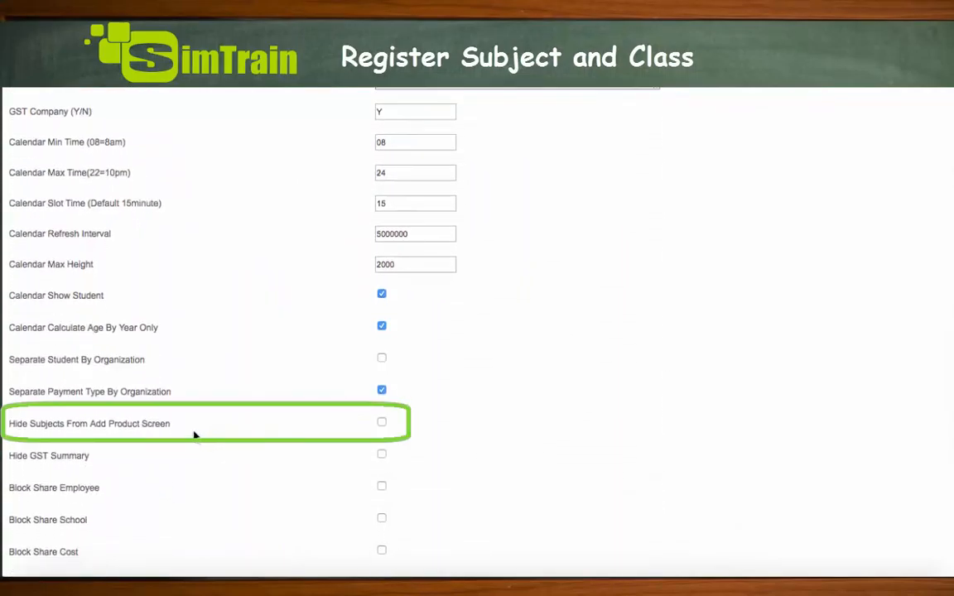
pyautogui.click(382, 423)
pyautogui.scroll(-3, 590, 415)
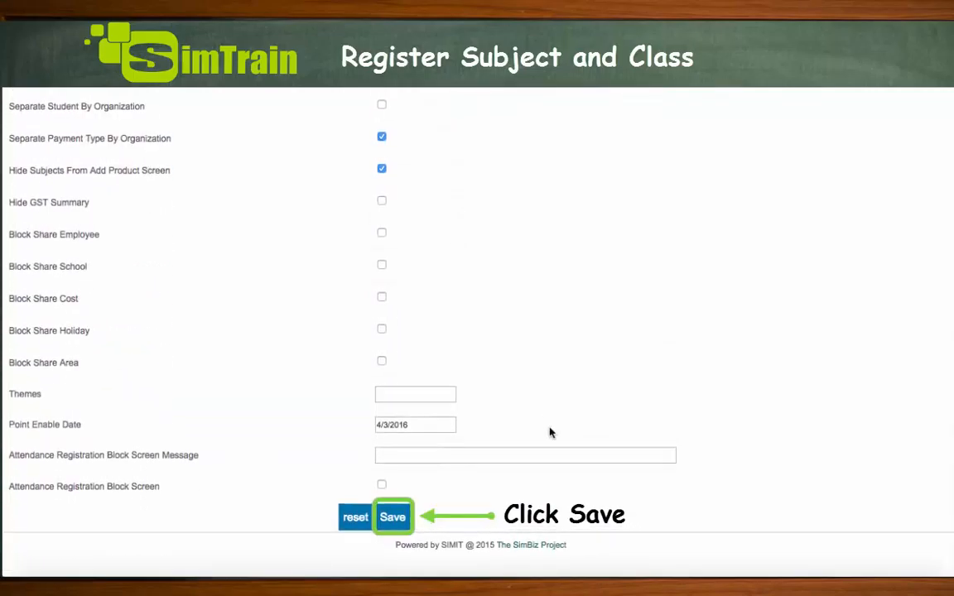
pyautogui.click(393, 518)
pyautogui.click(596, 235)
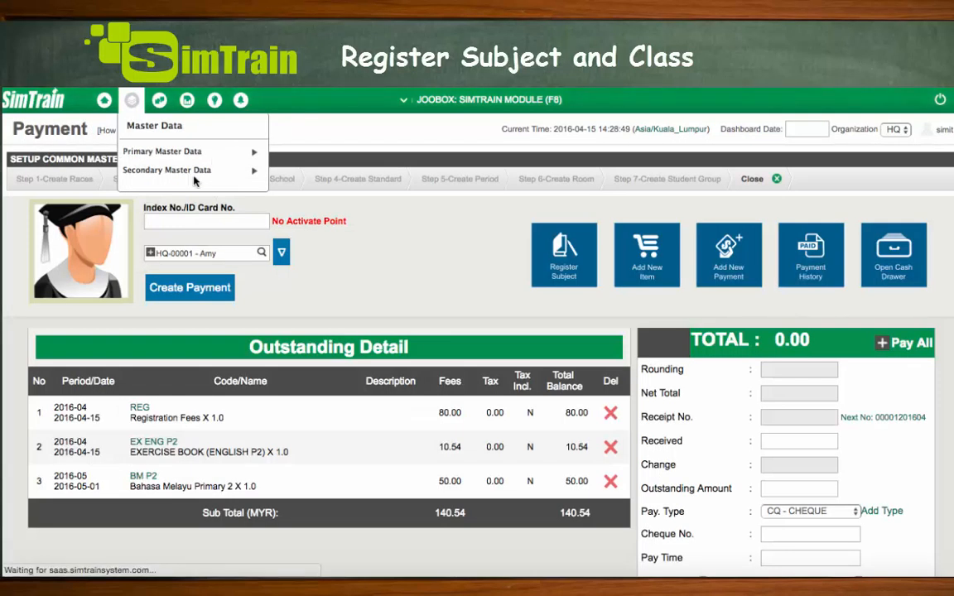
# Step: Search for the student by name on the Payment page and select the matching record
pyautogui.click(198, 253)
pyautogui.write('amy')
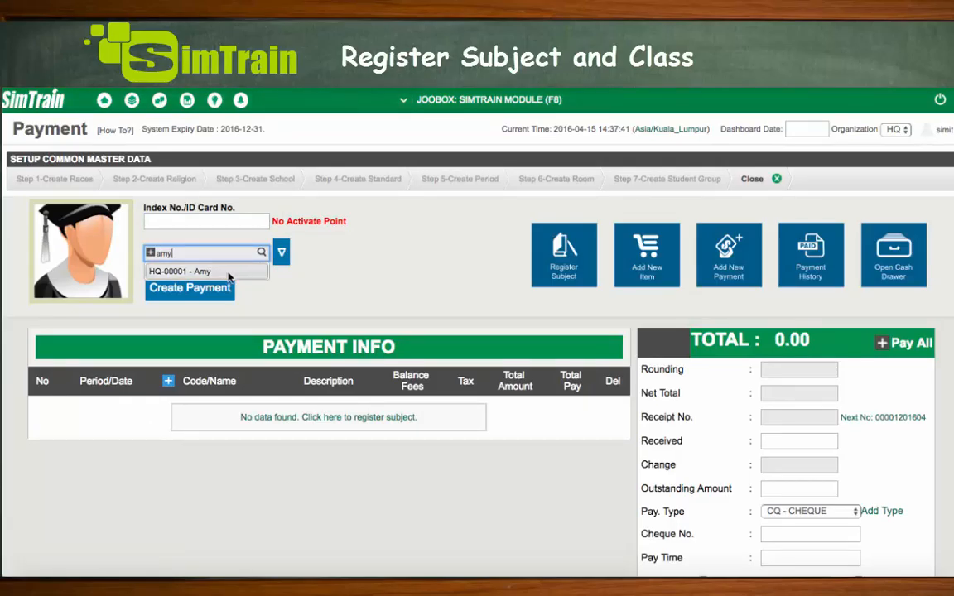
pyautogui.click(199, 271)
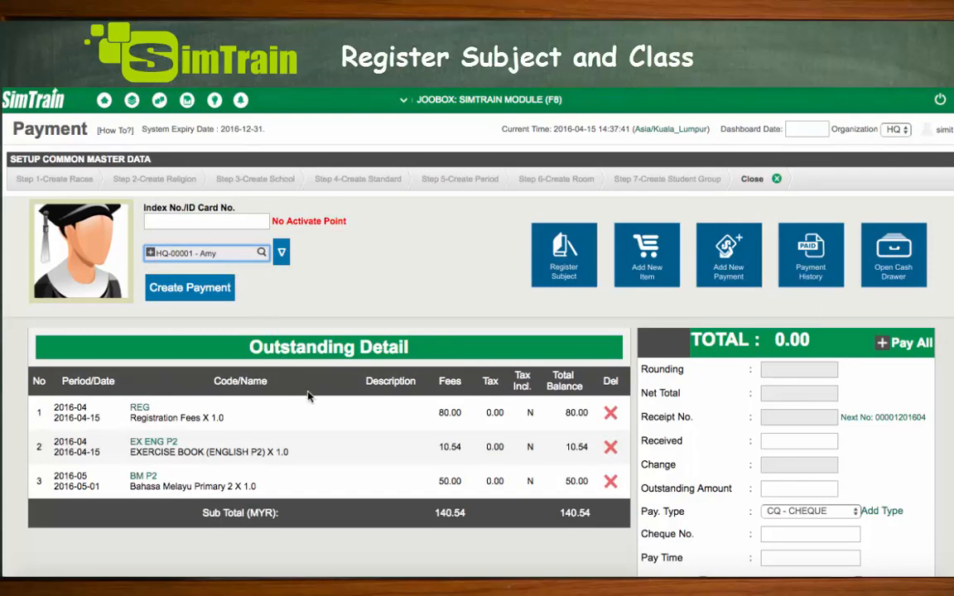
# Step: Check which products the Add Item/Charge form offers and close the form
pyautogui.click(646, 280)
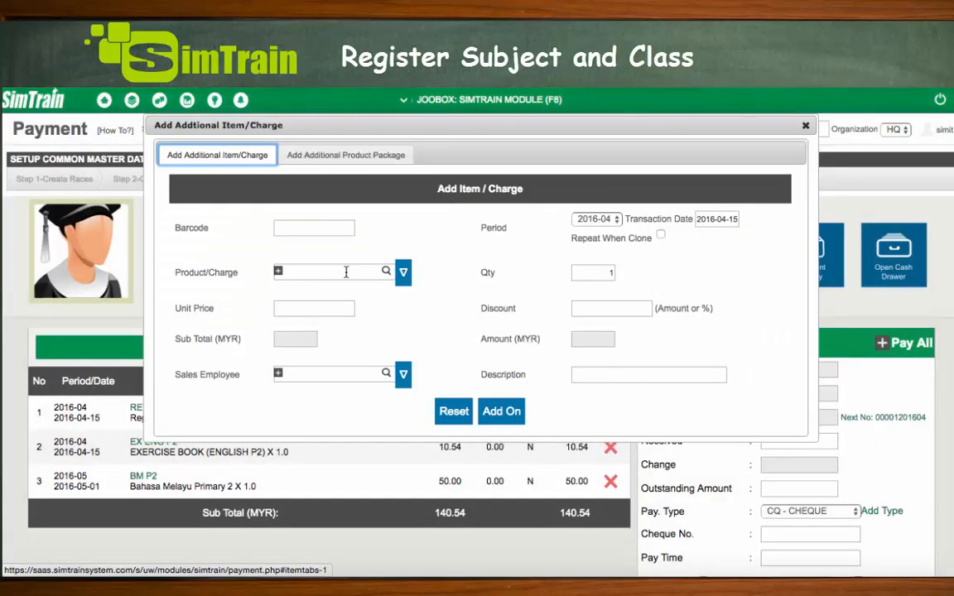
pyautogui.click(347, 272)
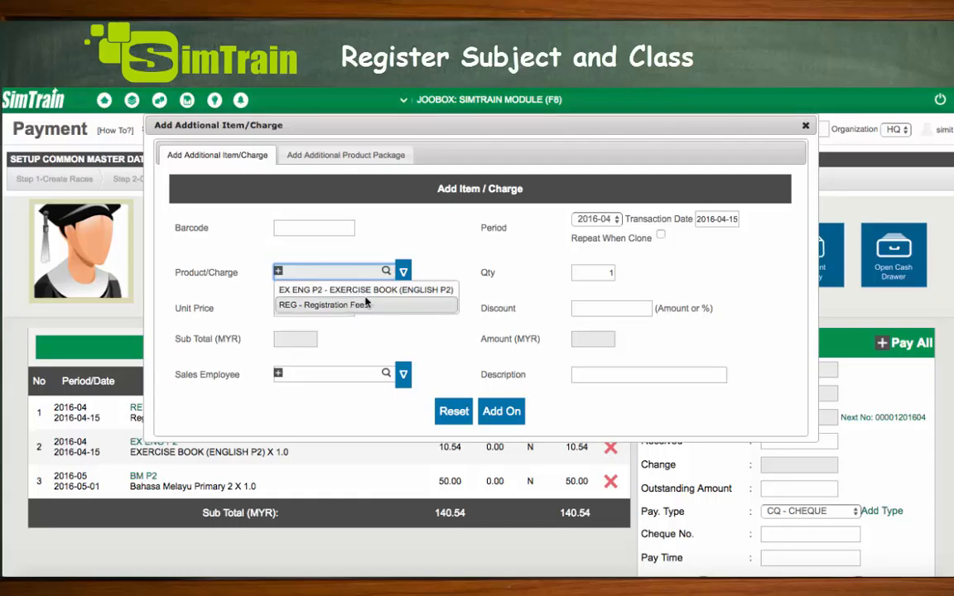
pyautogui.click(469, 260)
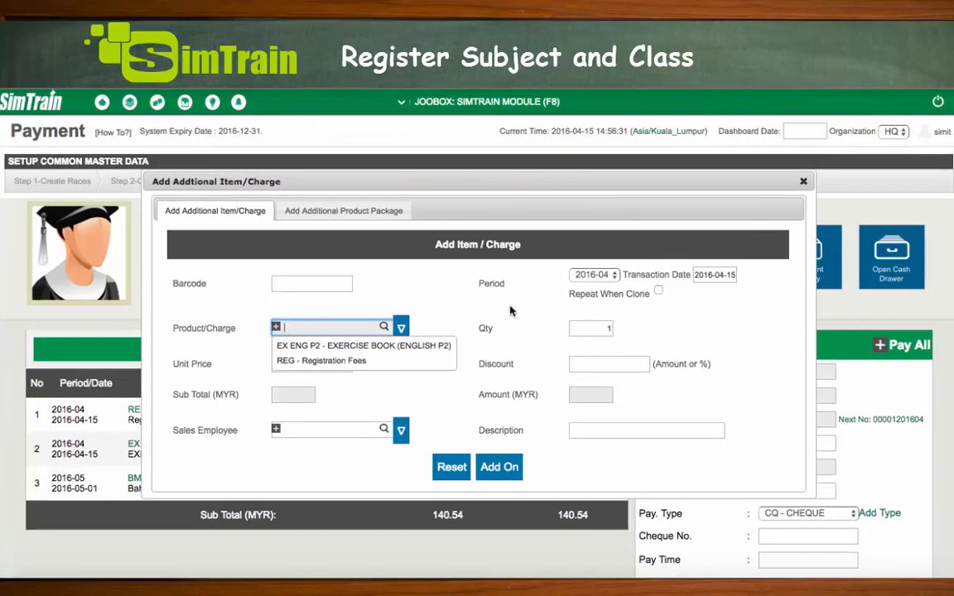
pyautogui.click(802, 182)
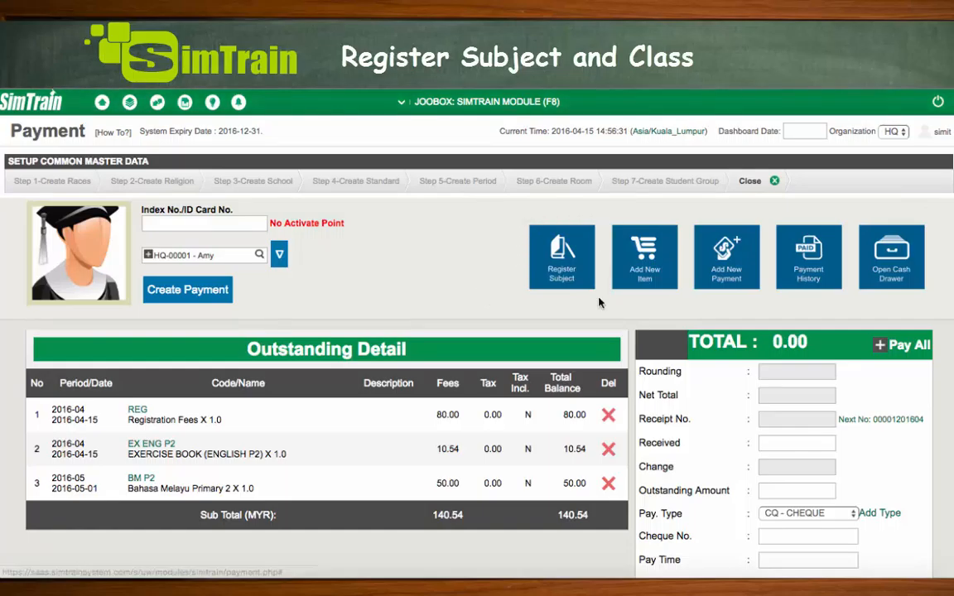
# Step: Register the student for the ENG P2 and BM P2 classes of 2016-04, save, and close the registration form
pyautogui.click(559, 267)
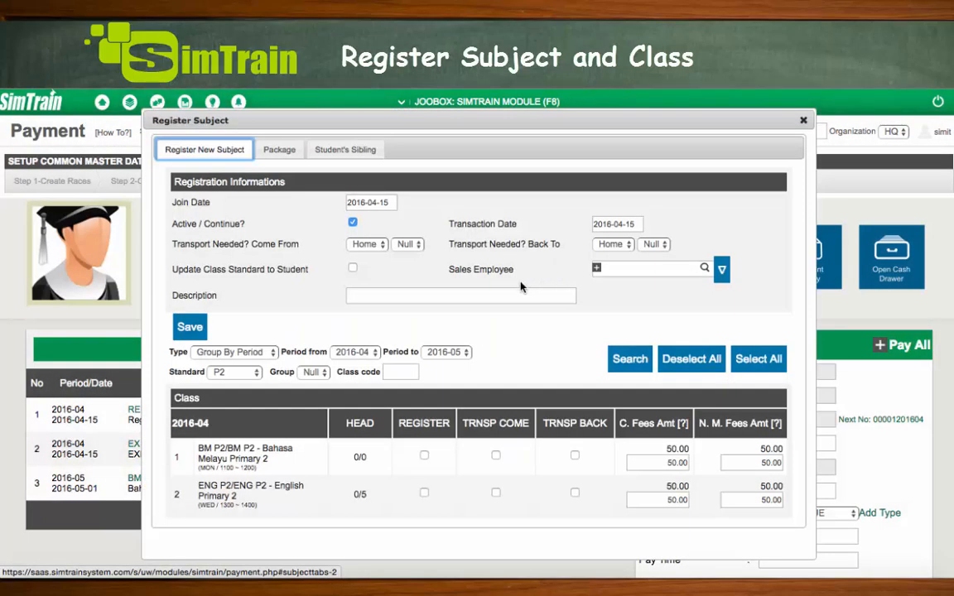
pyautogui.scroll(-1, 520, 285)
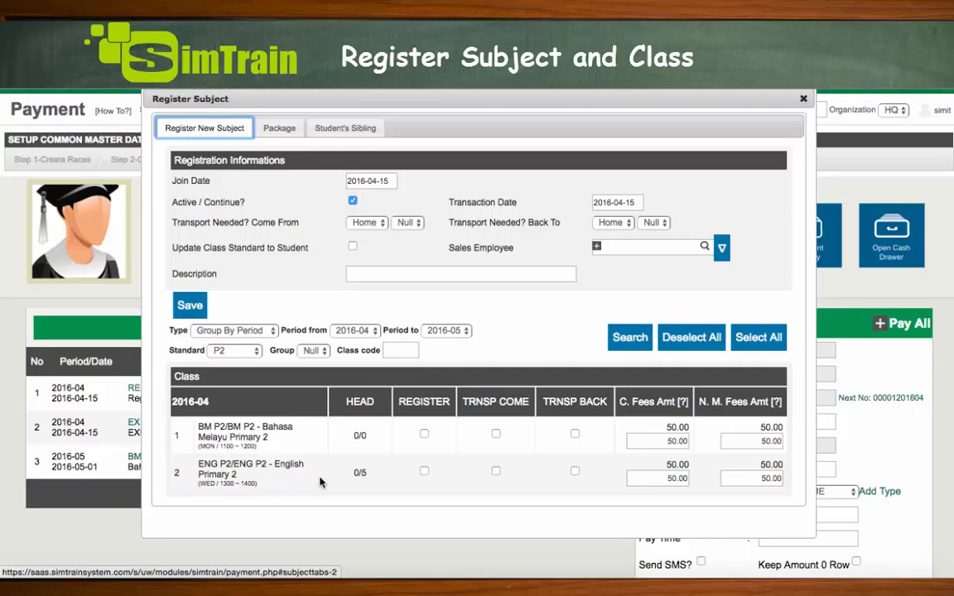
pyautogui.click(424, 471)
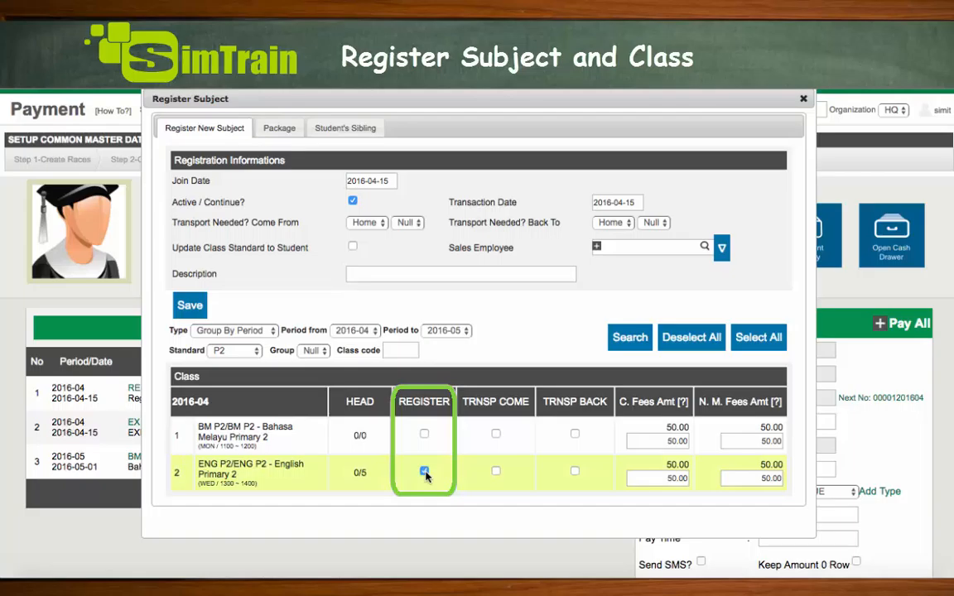
pyautogui.click(423, 433)
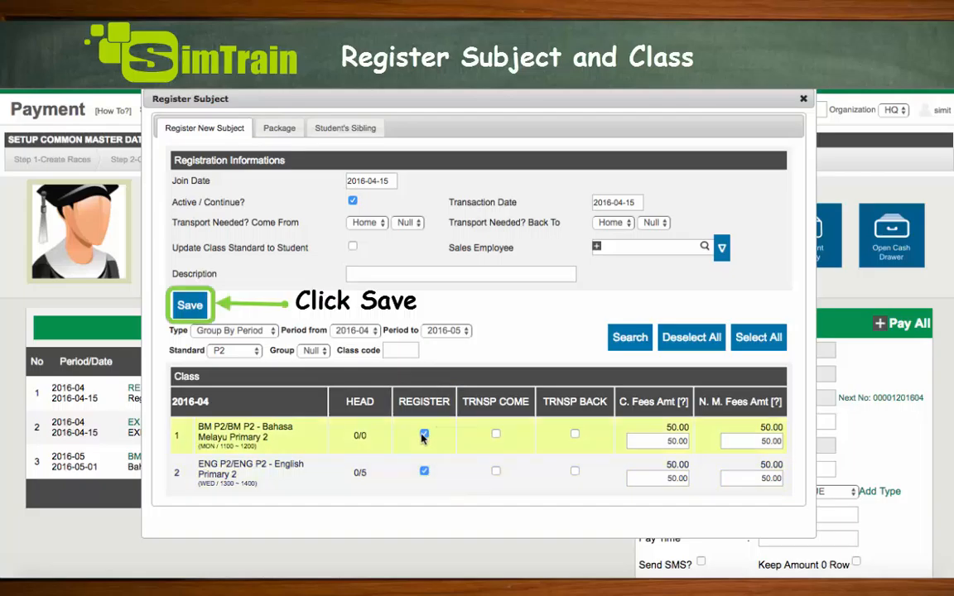
pyautogui.click(203, 315)
pyautogui.click(590, 238)
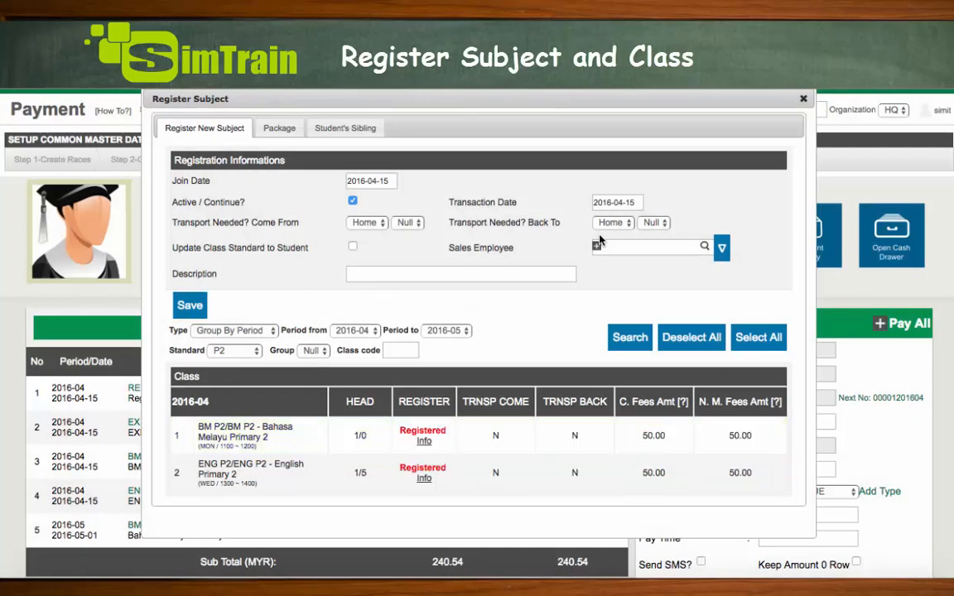
pyautogui.click(803, 100)
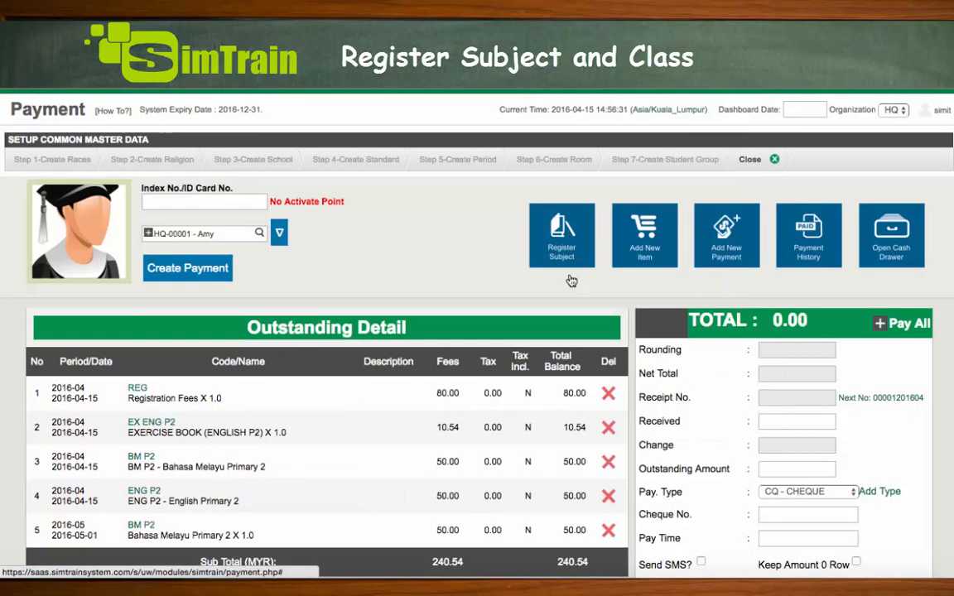
# Step: Create a payment for the selected student and allocate the full 50.00 to each of the two BM P2 items
pyautogui.scroll(-1, 366, 469)
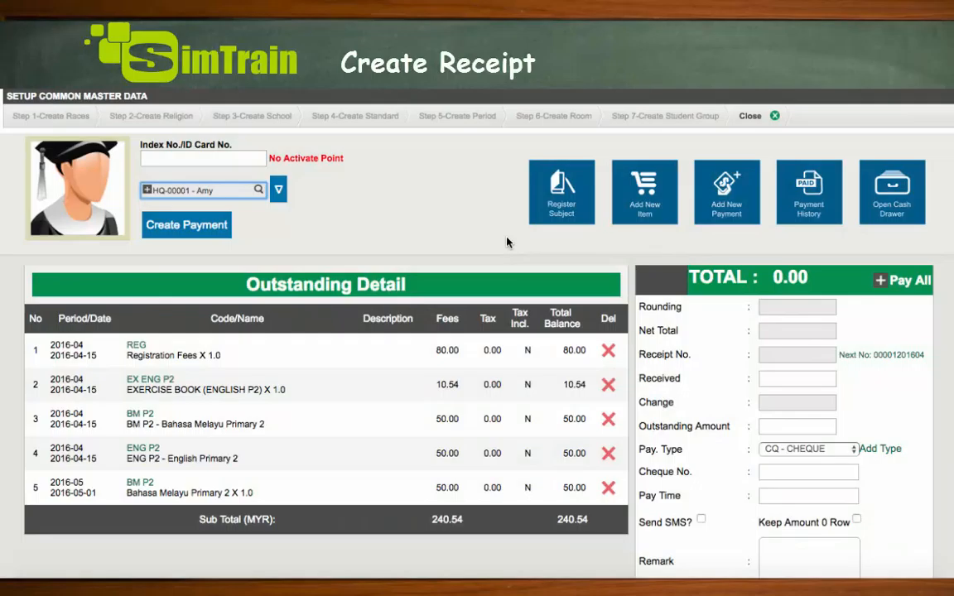
pyautogui.click(187, 224)
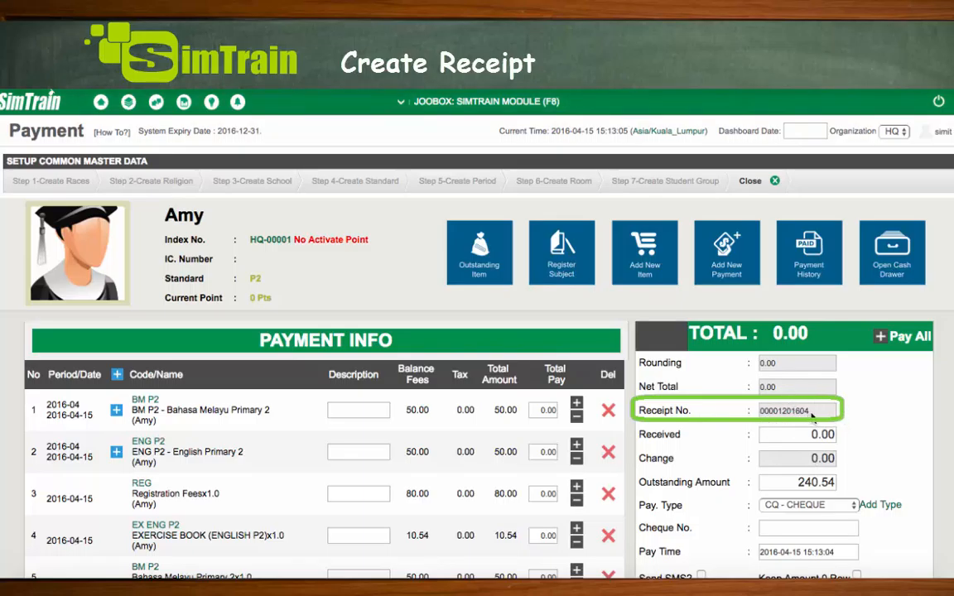
pyautogui.scroll(-3, 878, 422)
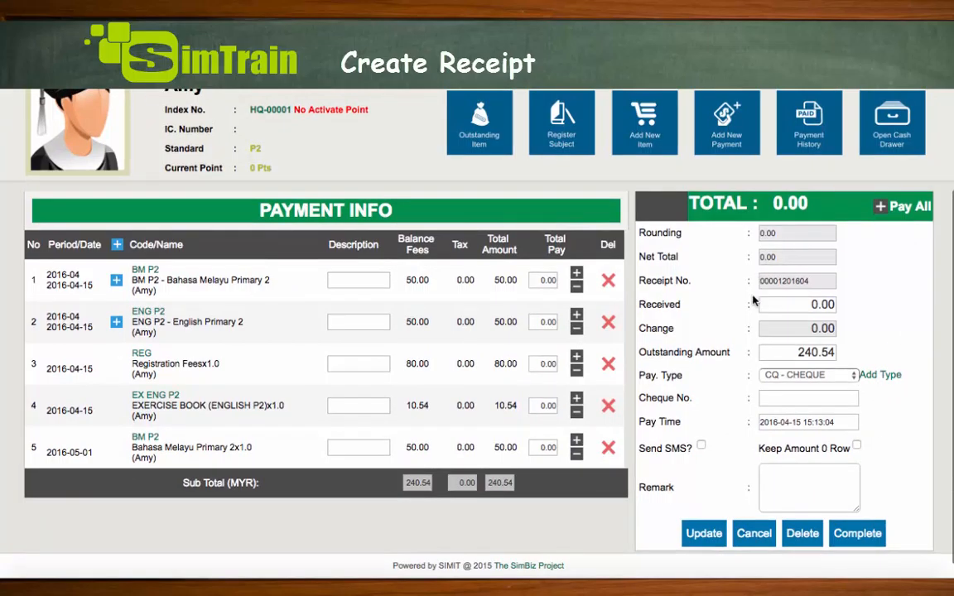
pyautogui.scroll(1, 899, 306)
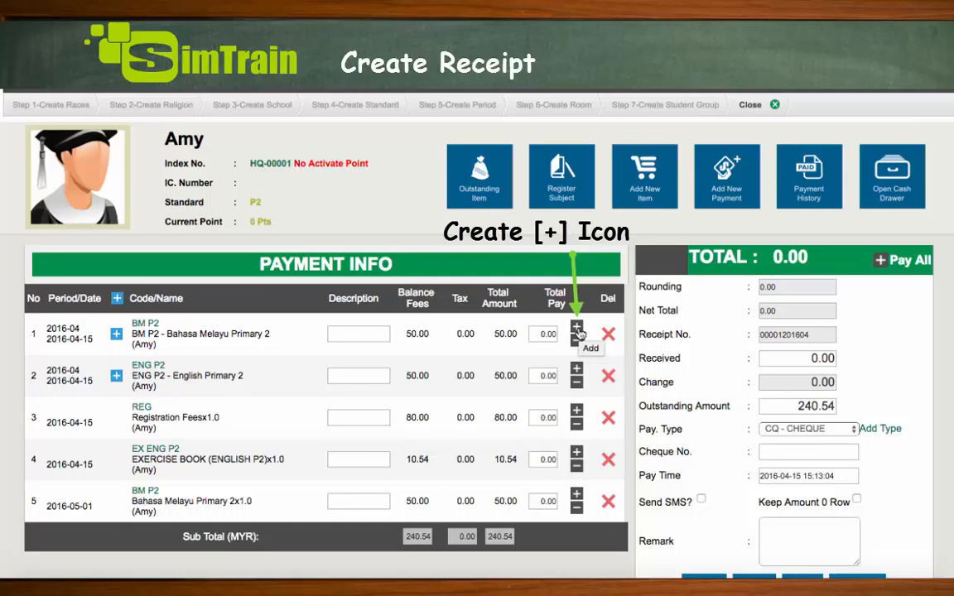
pyautogui.click(577, 495)
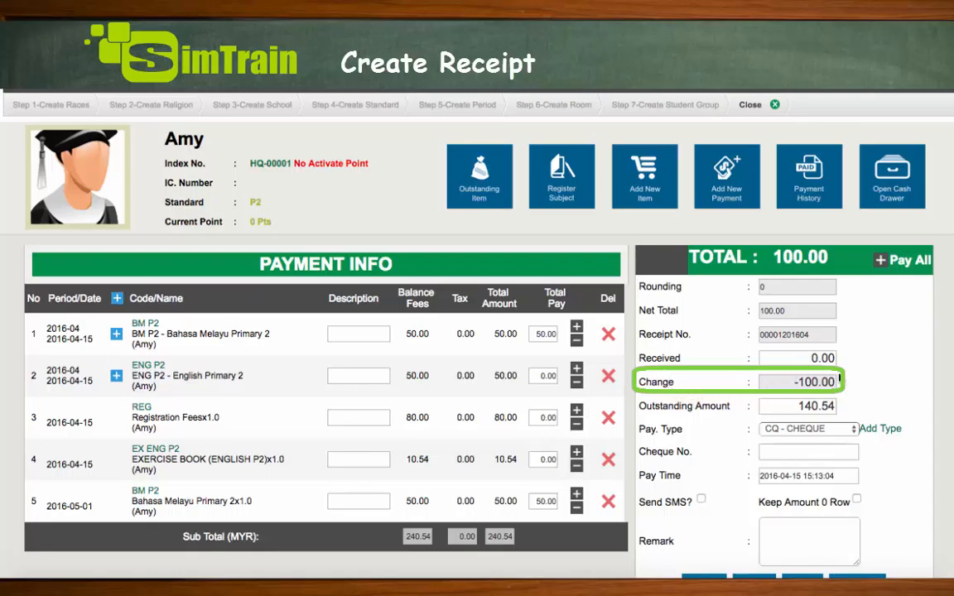
# Step: Try received amounts of 100.00 and 110.00 for the payment
pyautogui.click(808, 361)
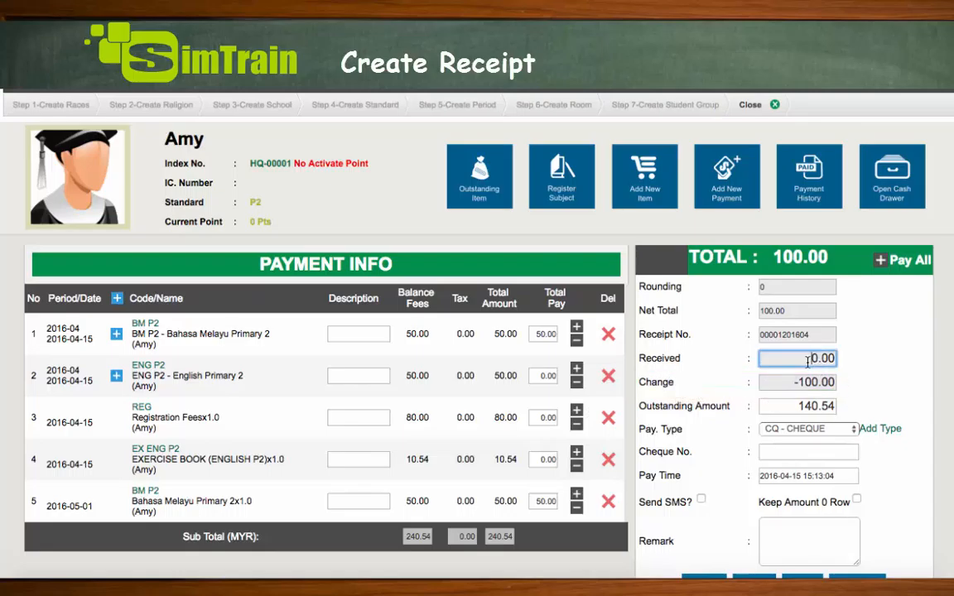
pyautogui.write('10')
pyautogui.click(850, 372)
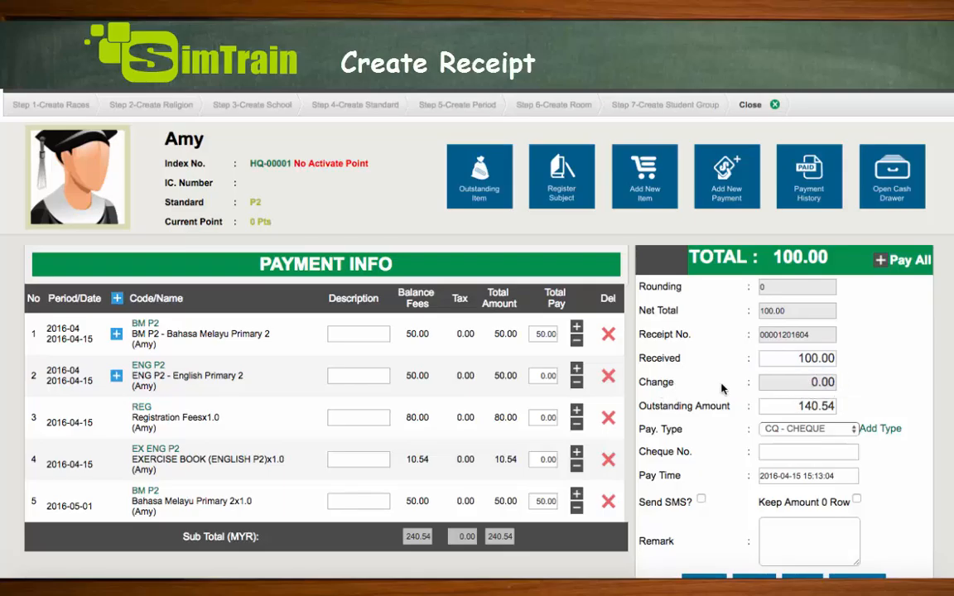
pyautogui.click(812, 357)
pyautogui.press('BackSpace')
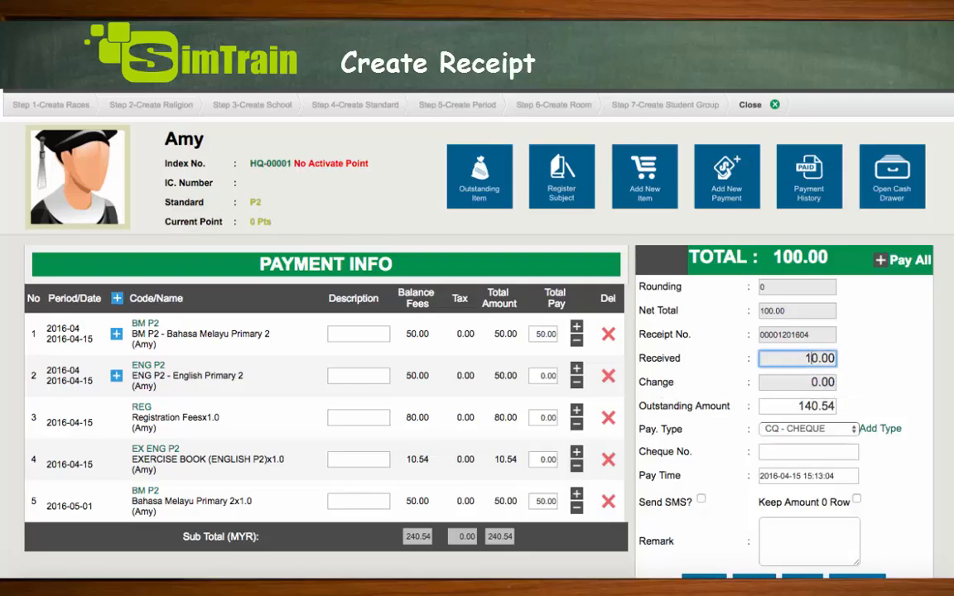
pyautogui.write('1')
pyautogui.click(851, 396)
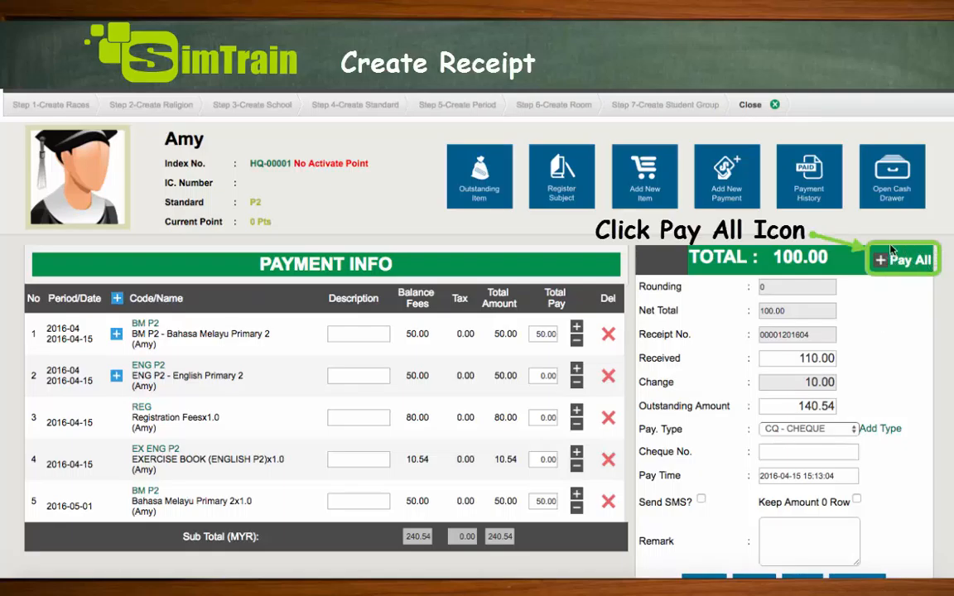
# Step: Allocate full payment to all items and clear the pay amounts of ENG P2, REG and EX ENG P2
pyautogui.click(880, 262)
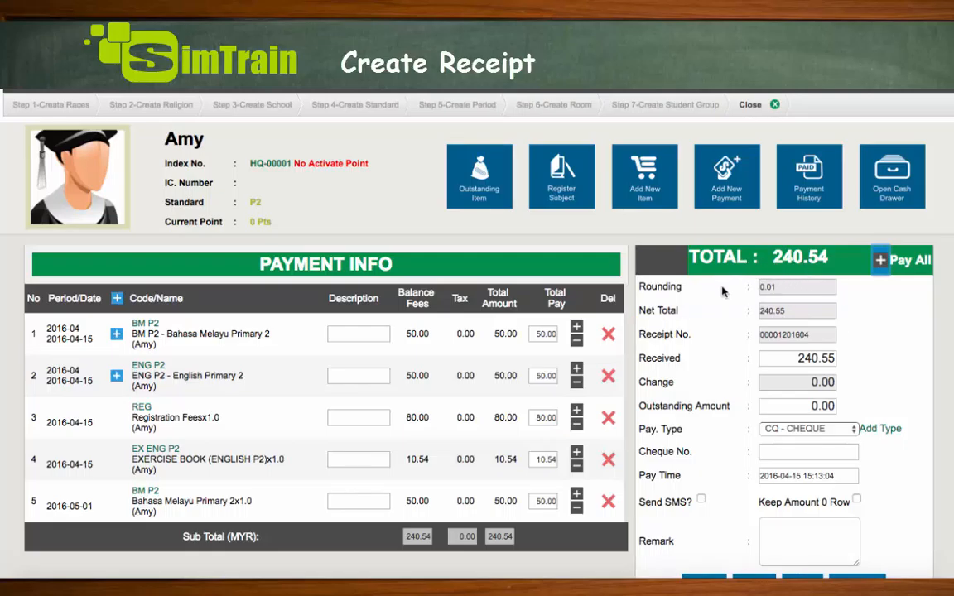
pyautogui.click(577, 382)
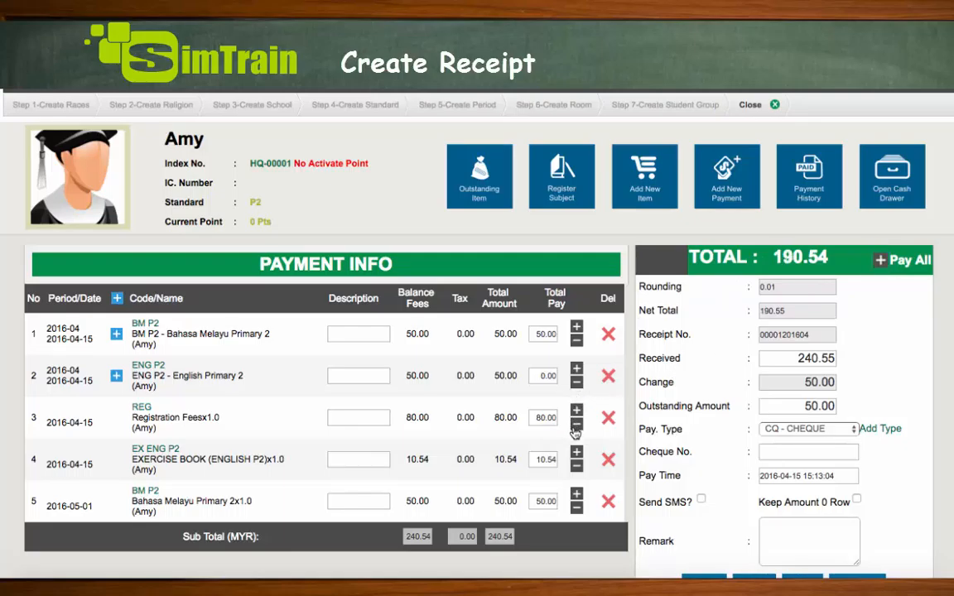
pyautogui.click(577, 425)
pyautogui.click(576, 465)
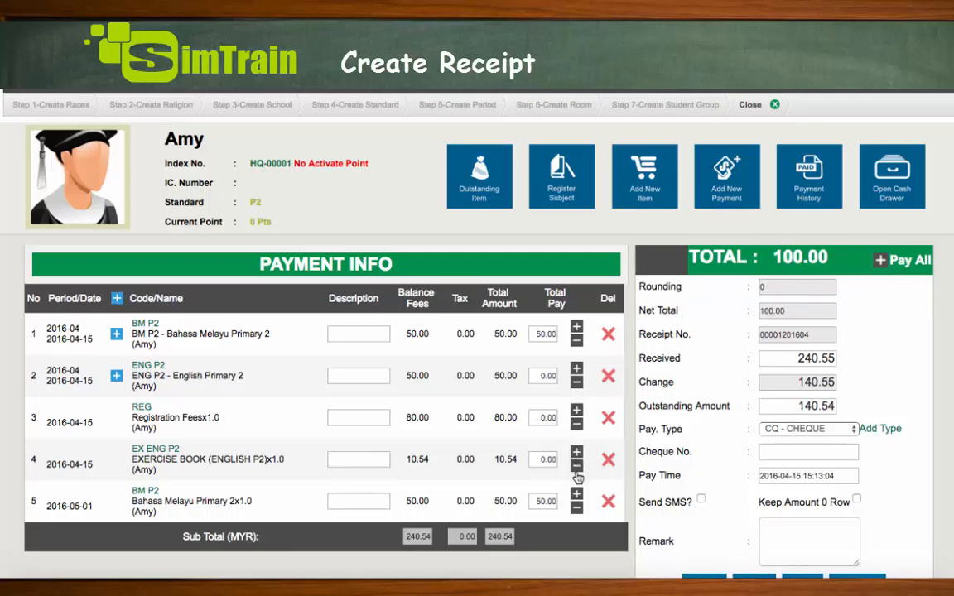
# Step: Set the payment's received amount to 100
pyautogui.click(797, 359)
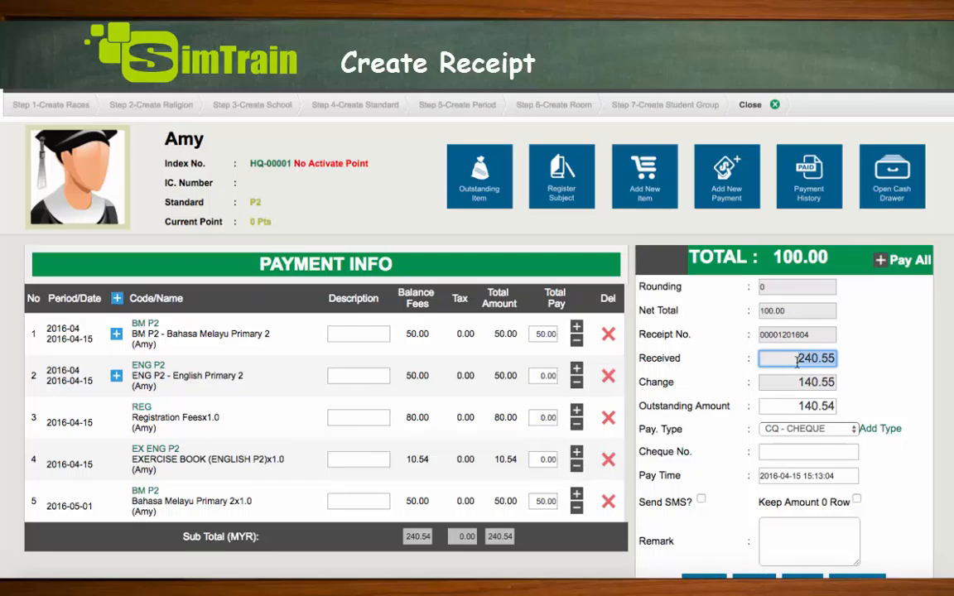
pyautogui.write('100')
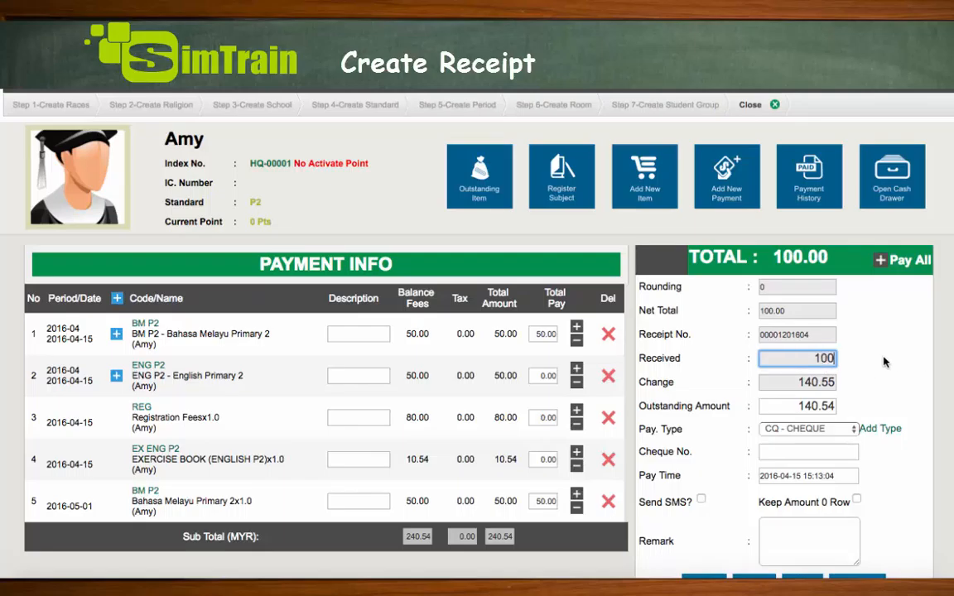
pyautogui.click(881, 360)
# Step: Set the payment type to CS - CASH and complete the payment
pyautogui.click(831, 429)
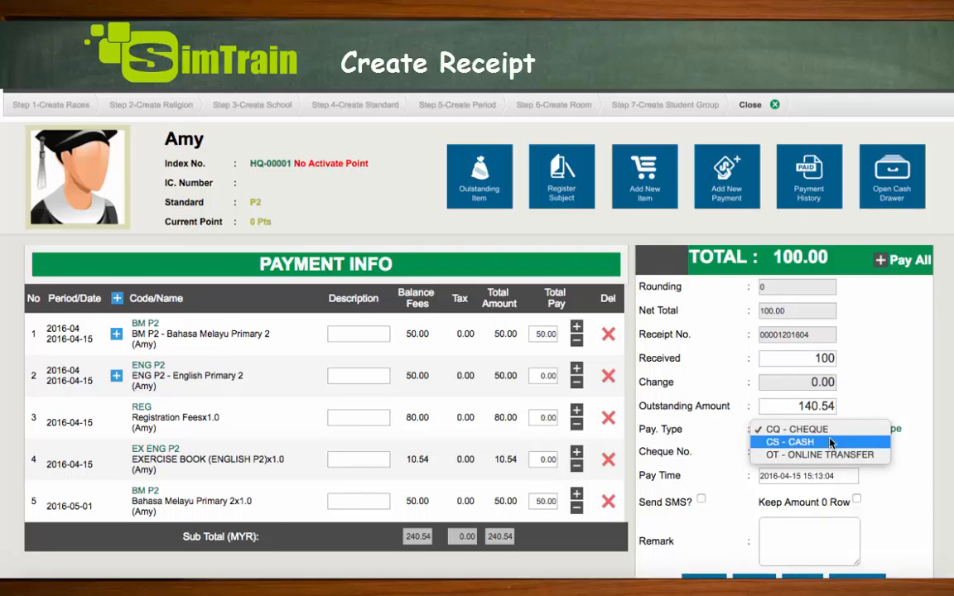
pyautogui.click(831, 443)
pyautogui.scroll(-1, 836, 497)
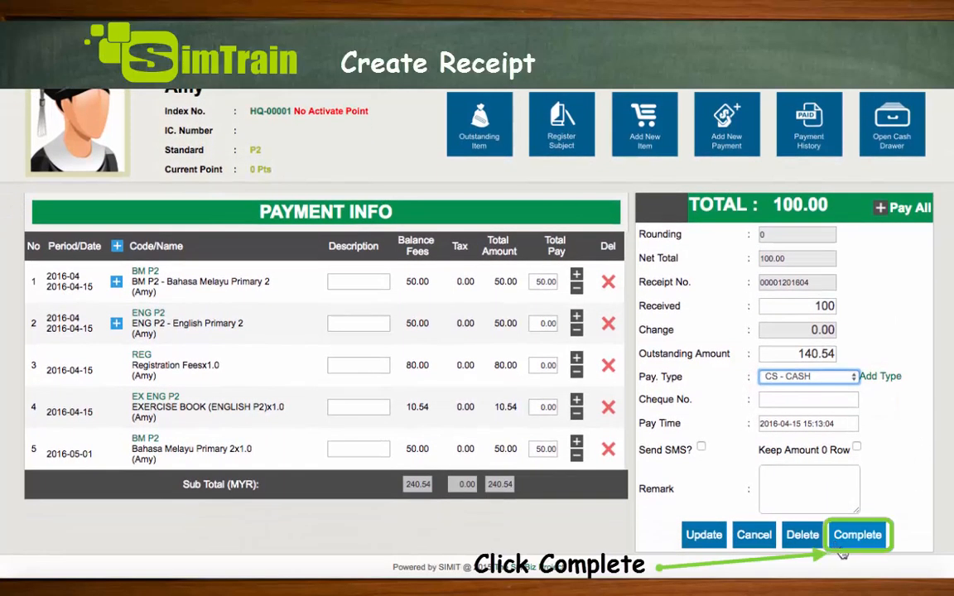
pyautogui.click(857, 535)
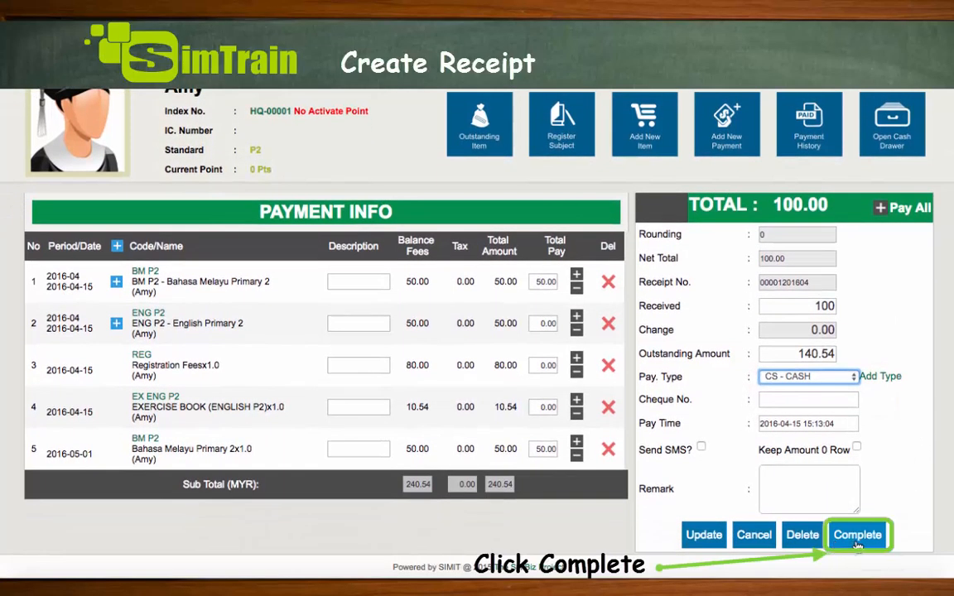